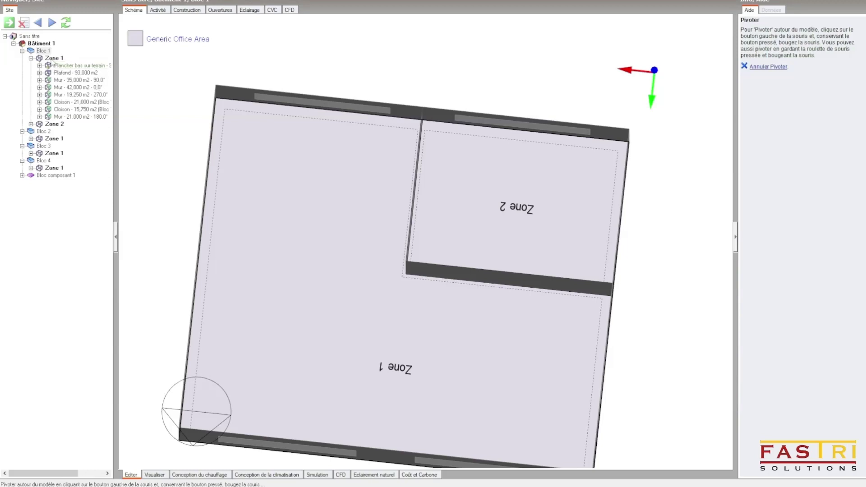
Open Zone 2 of Bloc 1 for editing and expand its list of surfaces in the model tree.
click(59, 125)
double_click(469, 209)
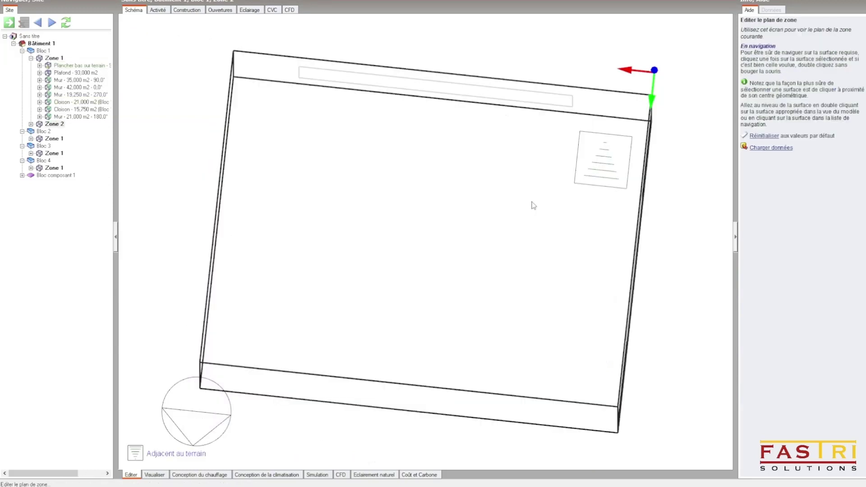
click(251, 1)
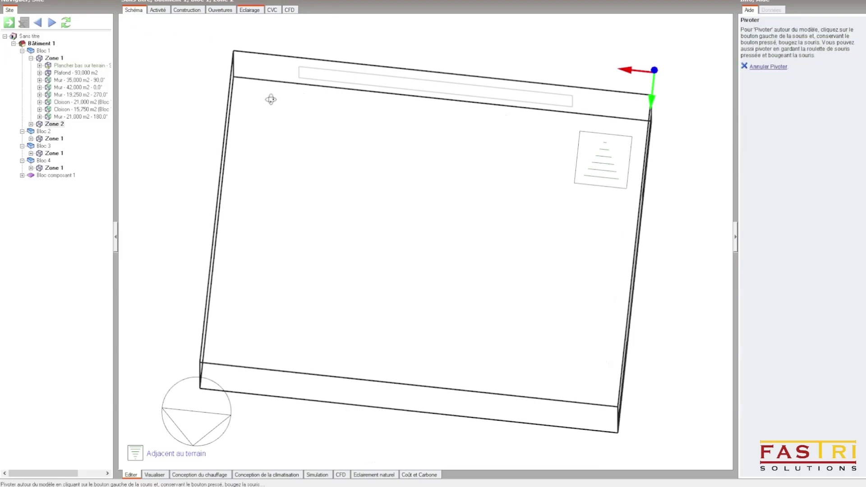
click(31, 124)
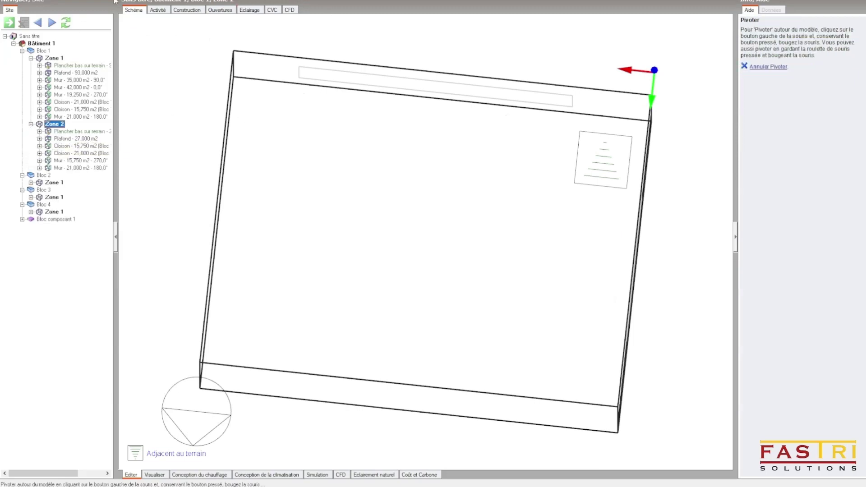
drag(317, 160, 369, 60)
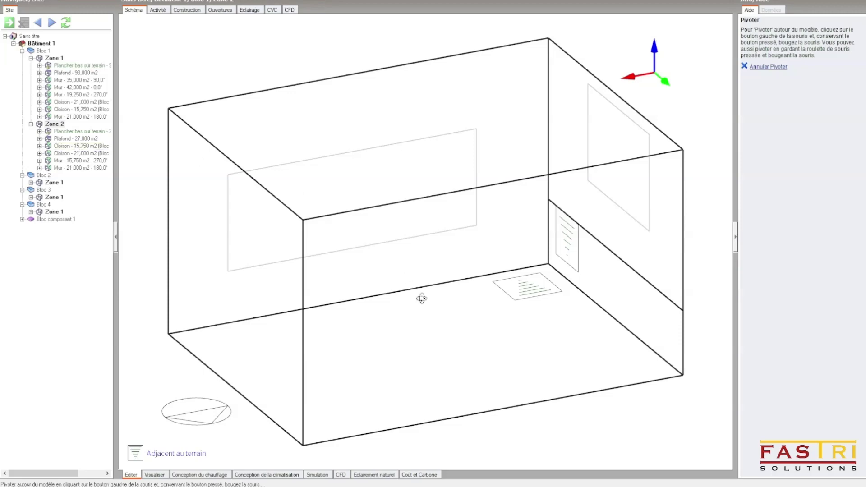
Open Zone 2's 15,750 m2 partition and draw a rectangular door about 2.20 m high rising from its base.
double_click(72, 146)
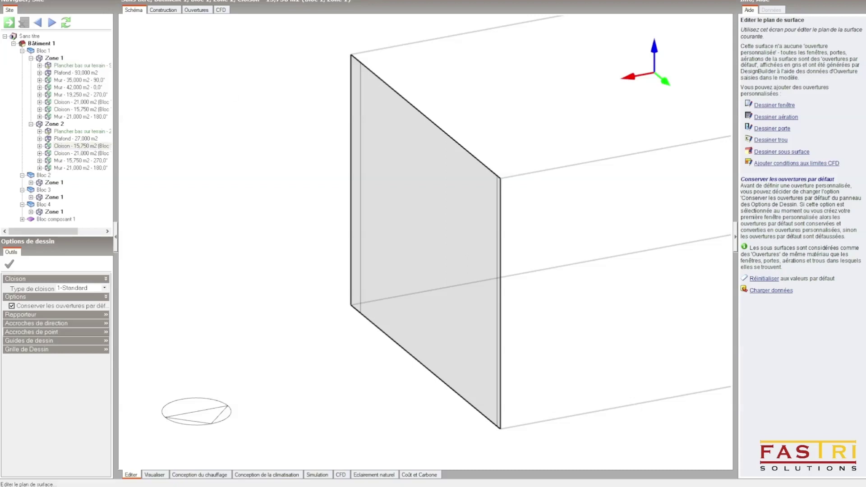
click(215, 1)
click(429, 365)
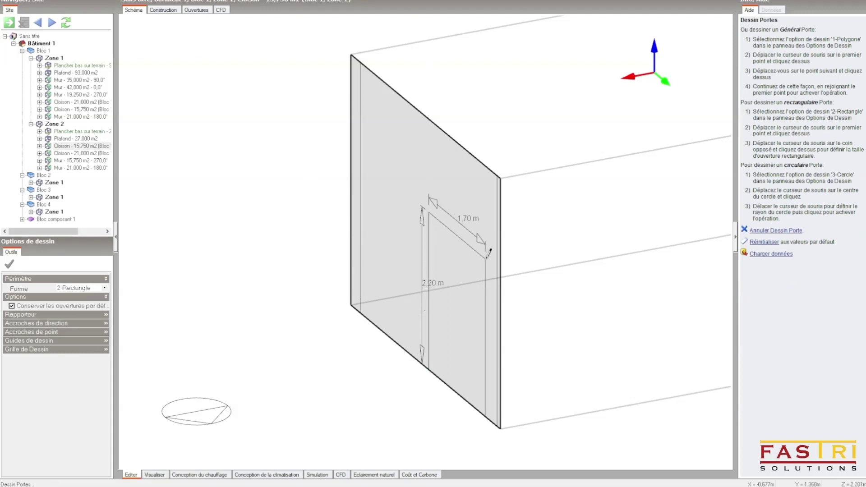
click(467, 242)
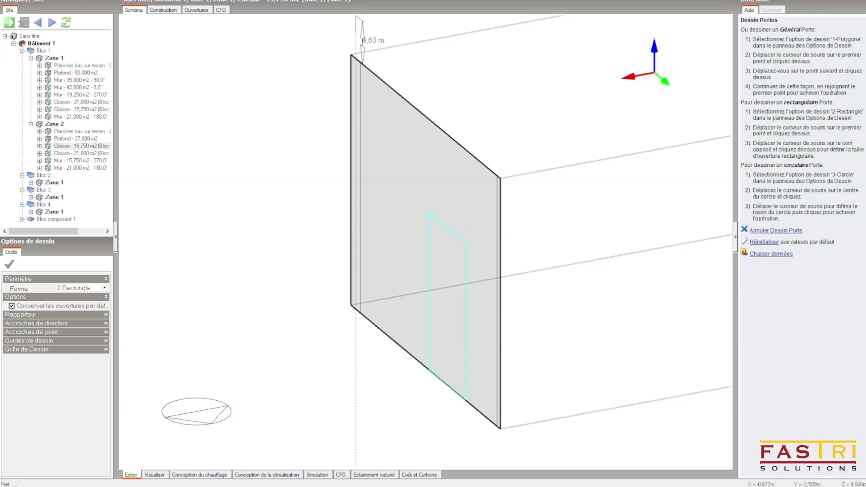
drag(352, 289, 433, 285)
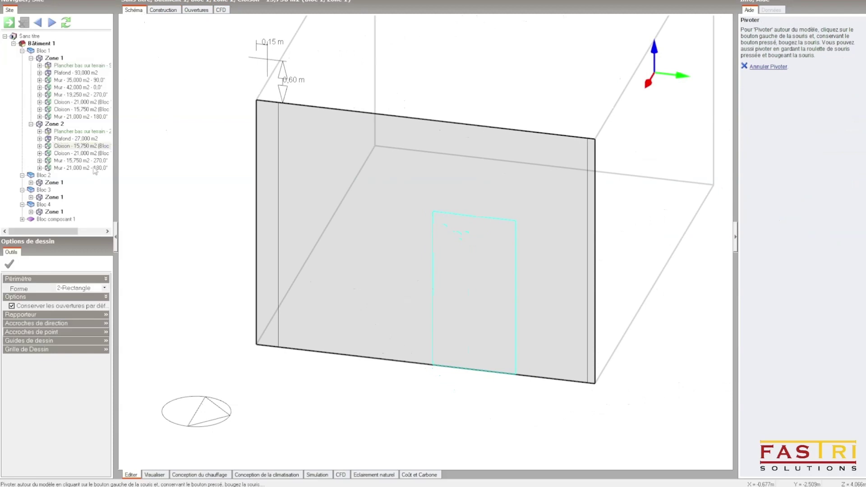
drag(368, 263, 328, 271)
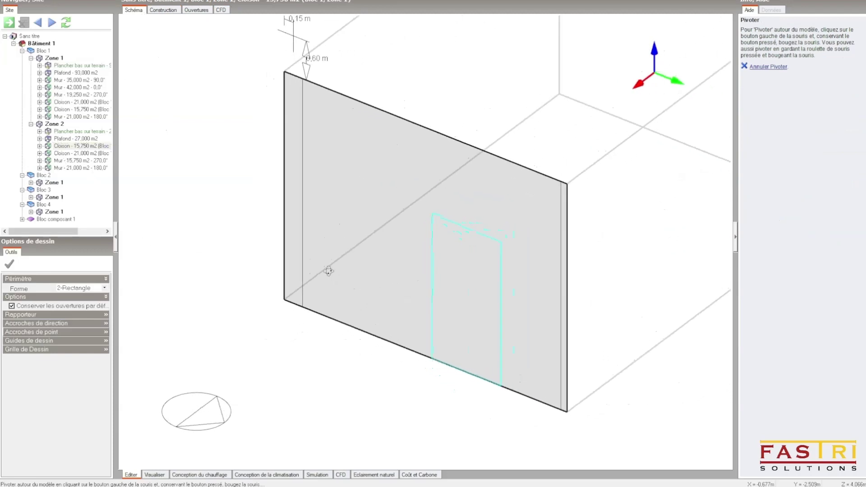
Open Zone 2's 270° exterior wall as the surface to edit.
click(67, 160)
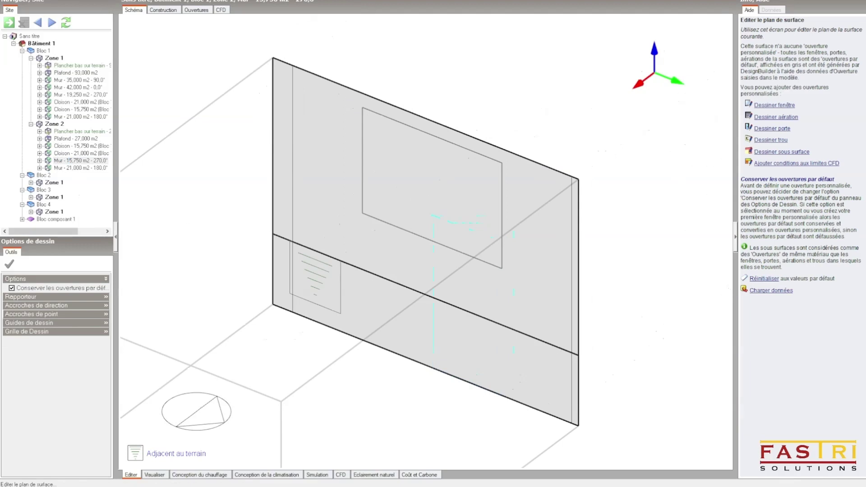
middle_drag(359, 280, 367, 342)
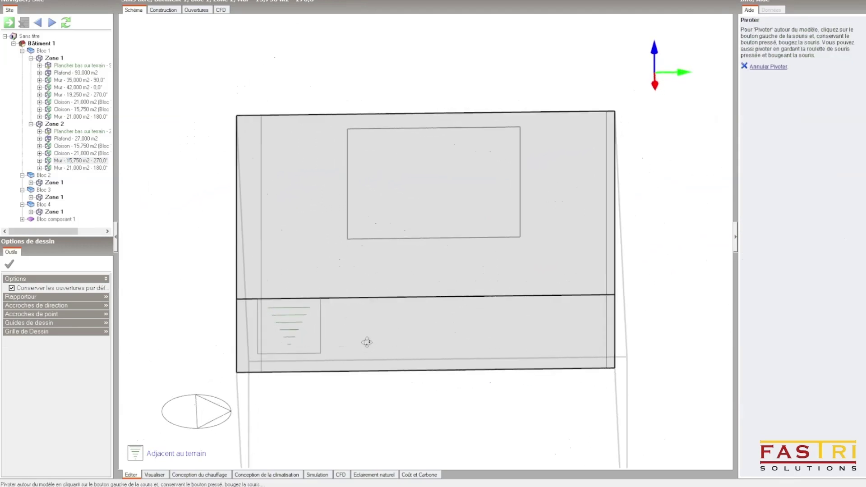
scroll(368, 307, up, 4)
scroll(484, 344, down, 4)
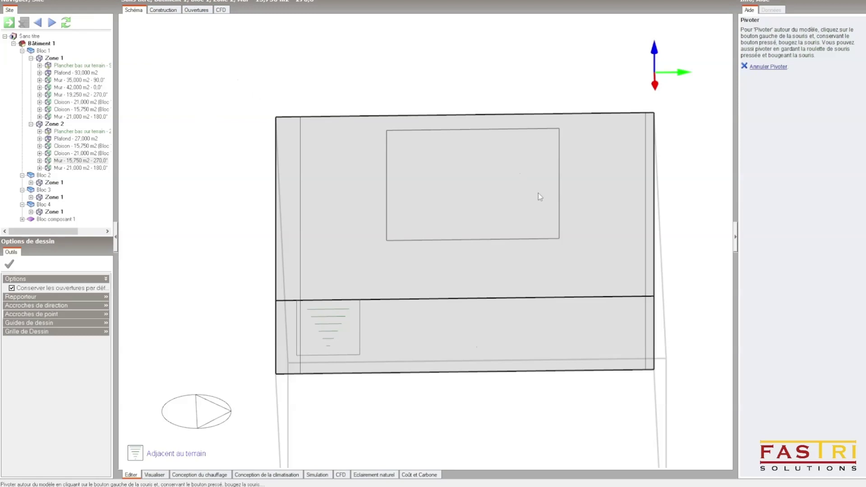
Examine the wall's default window and the sub-elements listed under the wall in the model tree.
click(520, 134)
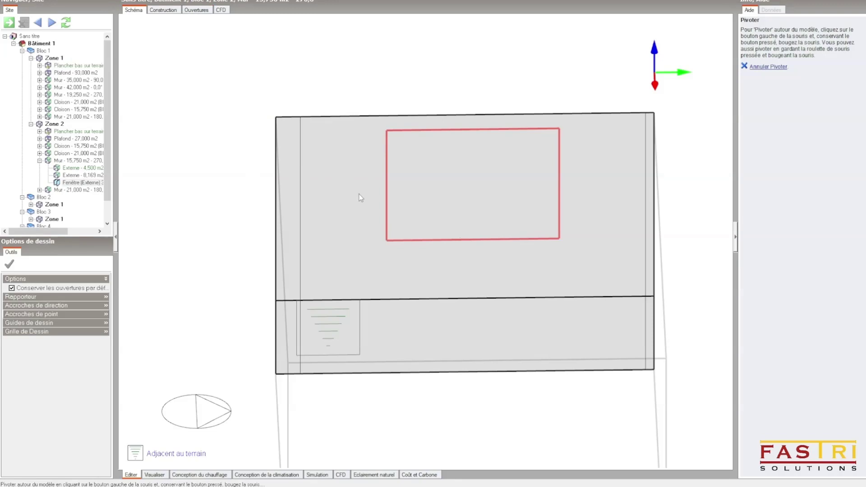
key(Escape)
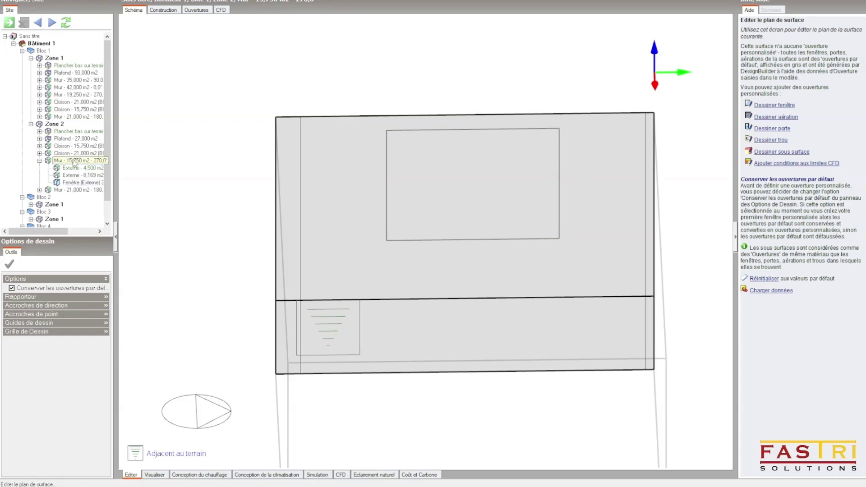
click(53, 161)
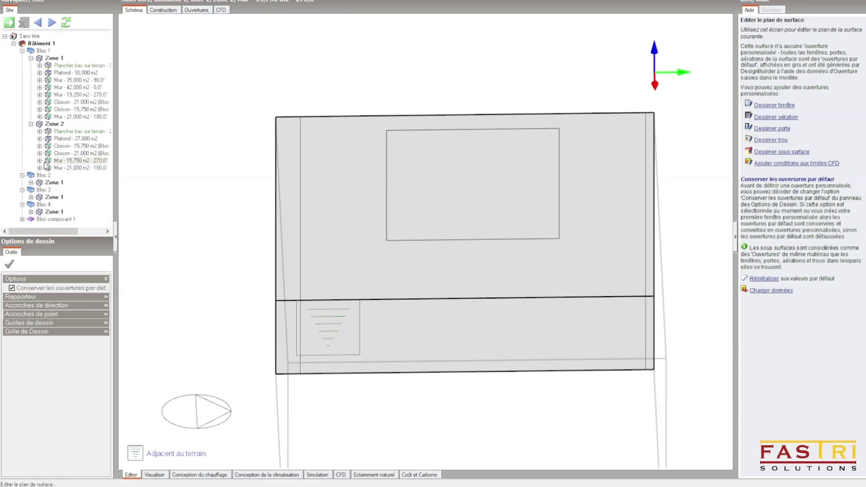
click(40, 161)
mouse_move(359, 276)
middle_down()
mouse_move(482, 272)
mouse_move(353, 274)
middle_up()
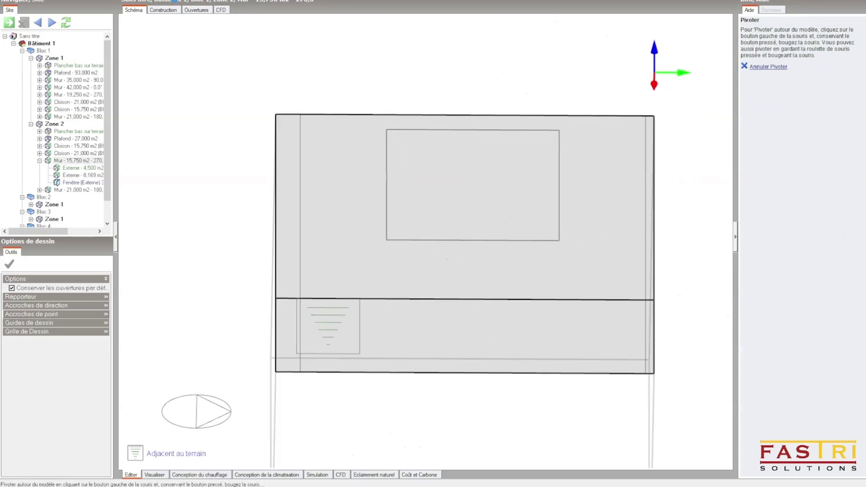
Remove the wall's default window by setting its external window type to 0-Aucun, and return to the wall drawing.
click(174, 1)
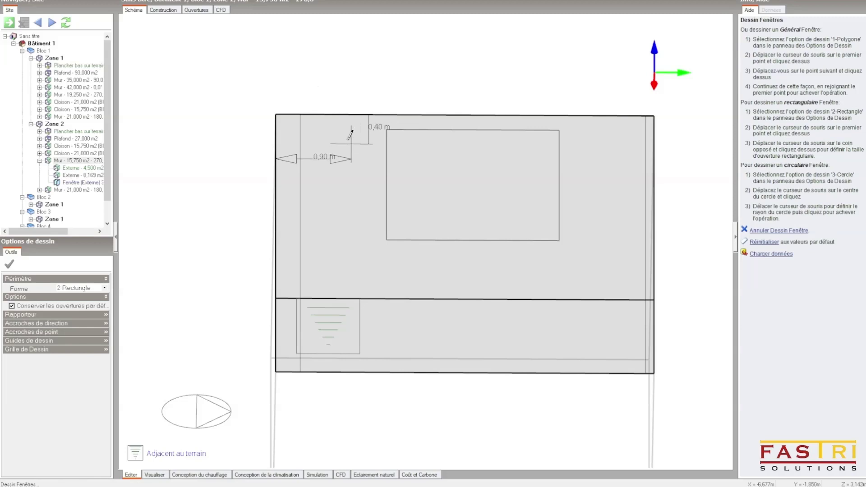
key(Escape)
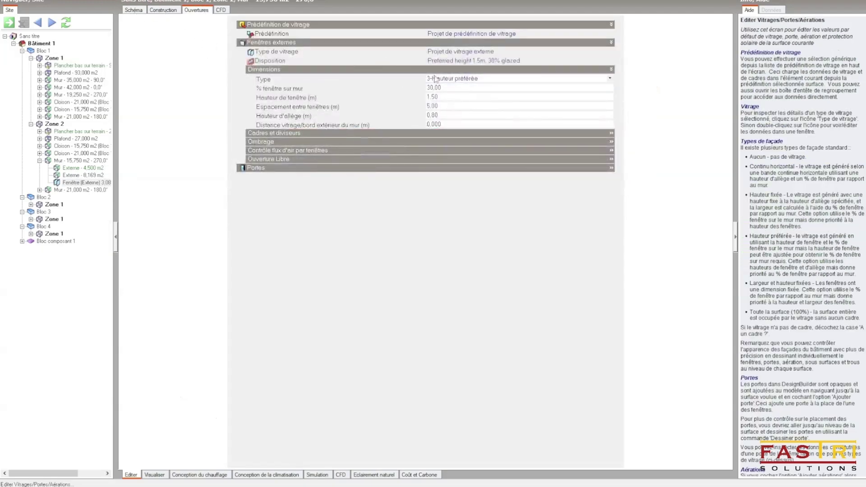
click(482, 77)
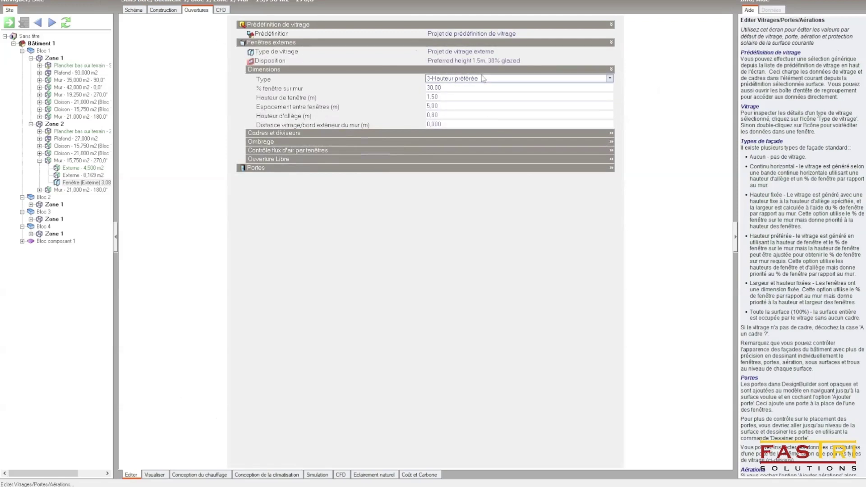
click(522, 80)
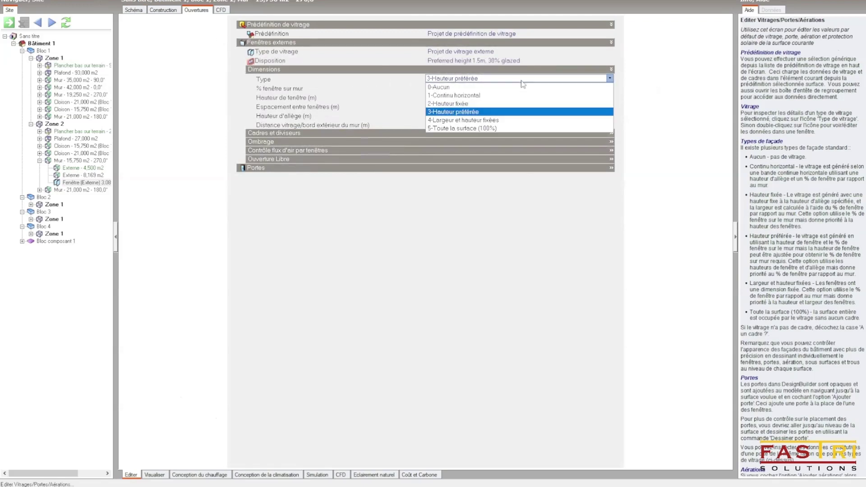
click(467, 88)
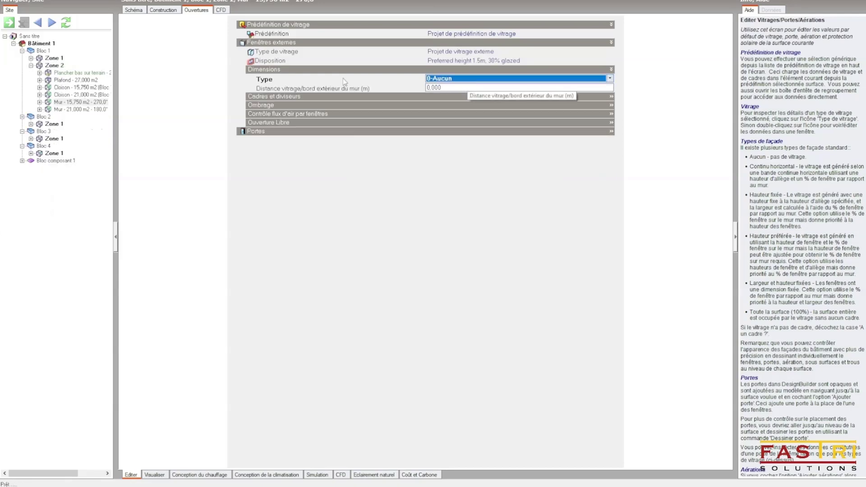
click(133, 10)
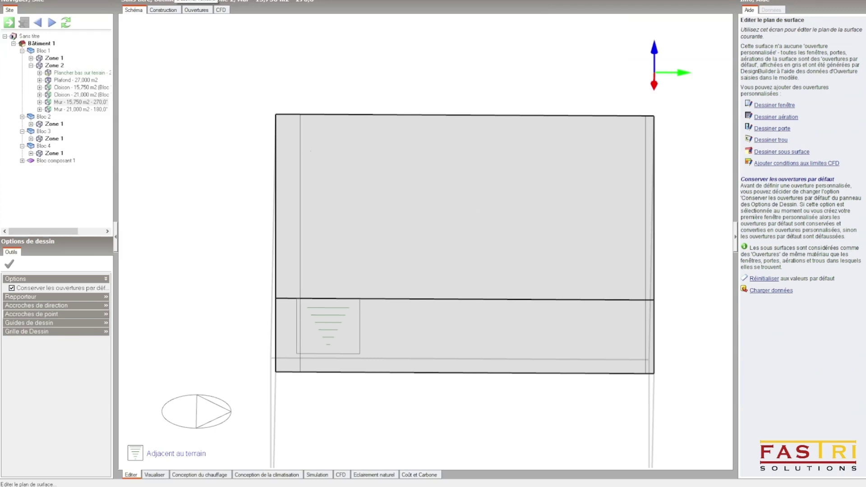
Draw a rectangular window about 2.20 m by 1.00 m, starting about 1.20 m from the wall's side edge and 1.60 m above its base.
click(175, 0)
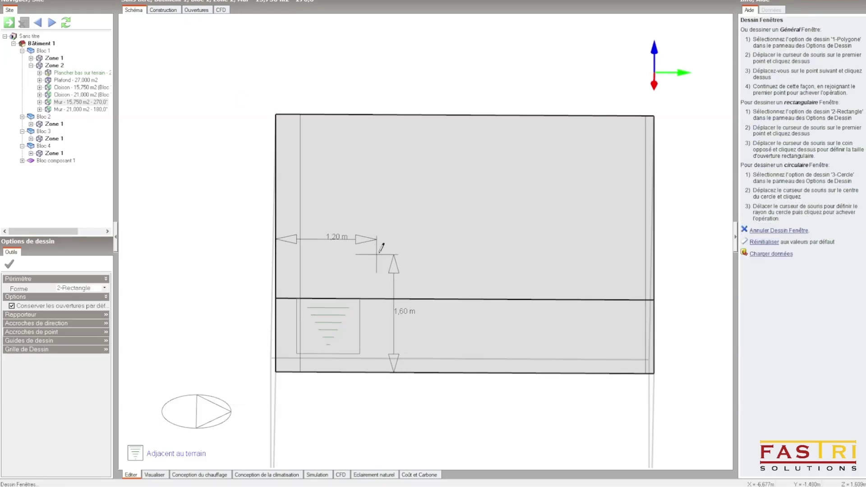
click(377, 255)
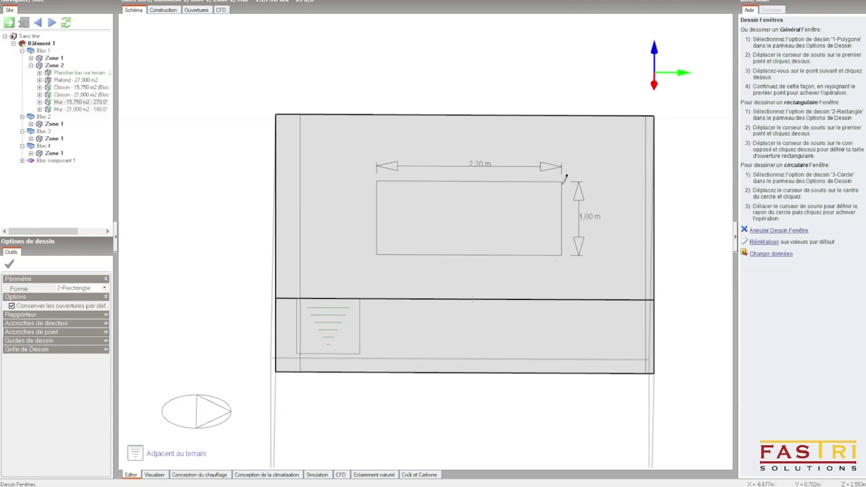
click(565, 171)
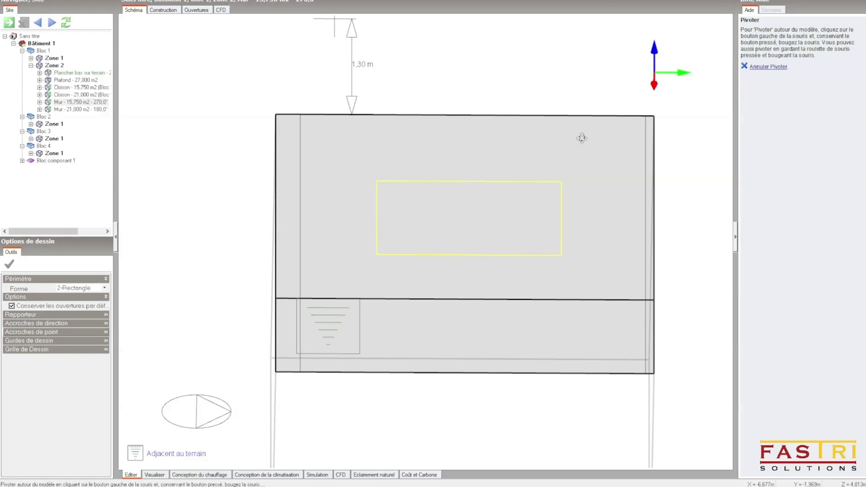
Draw a small rectangular vent near the wall's upper corner, beyond the end of the window.
click(263, 2)
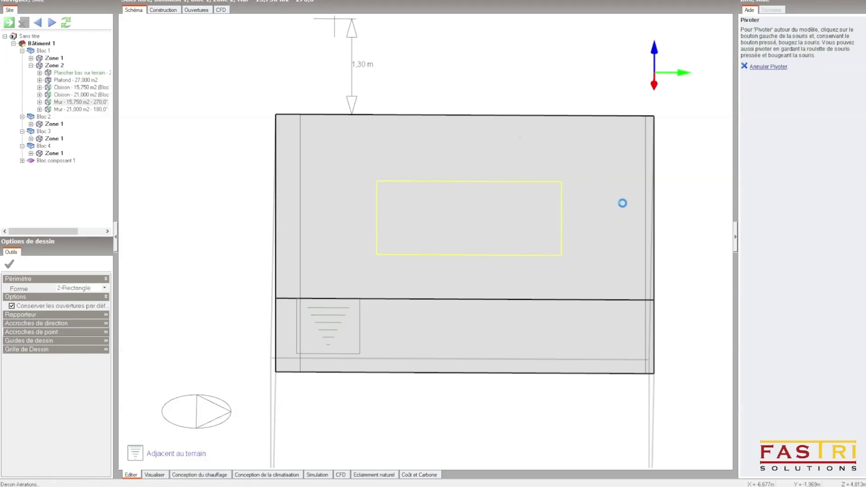
click(586, 131)
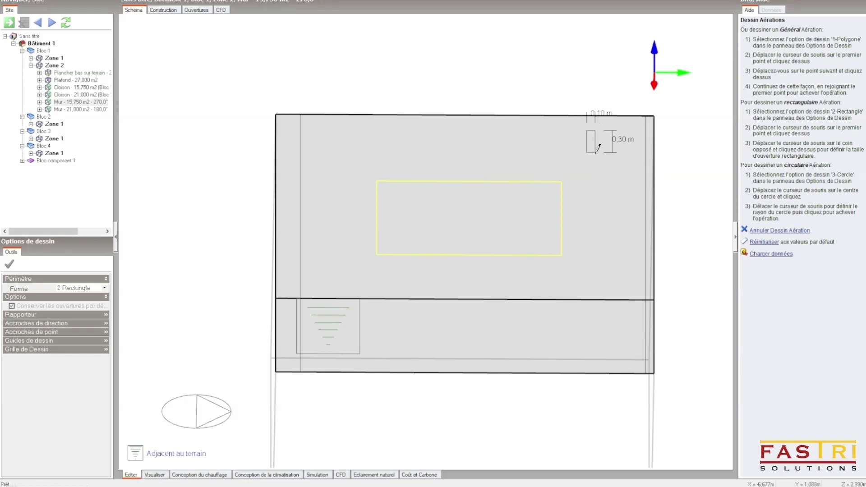
click(637, 174)
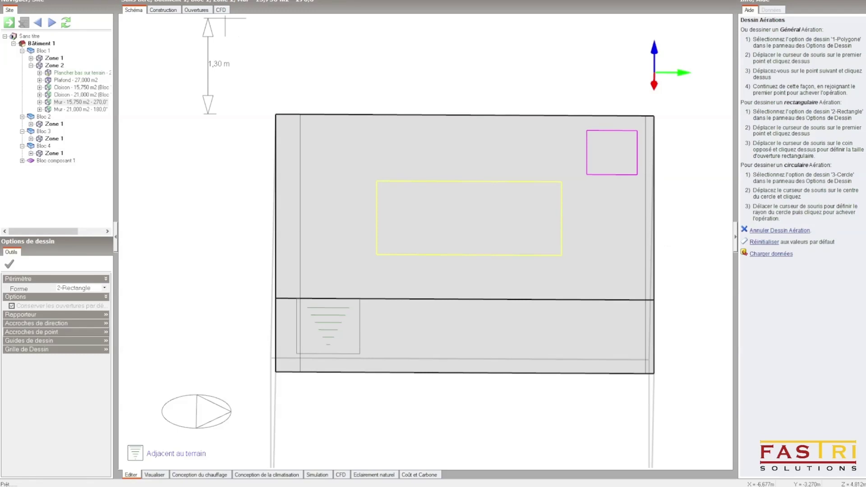
Draw a rectangular CFD supply boundary about 0.60 m high above the window, matching the window's width.
click(245, 1)
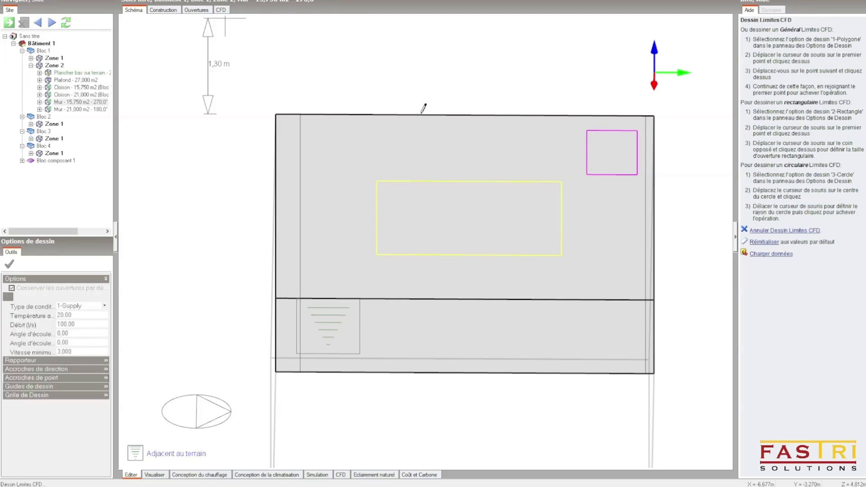
click(377, 130)
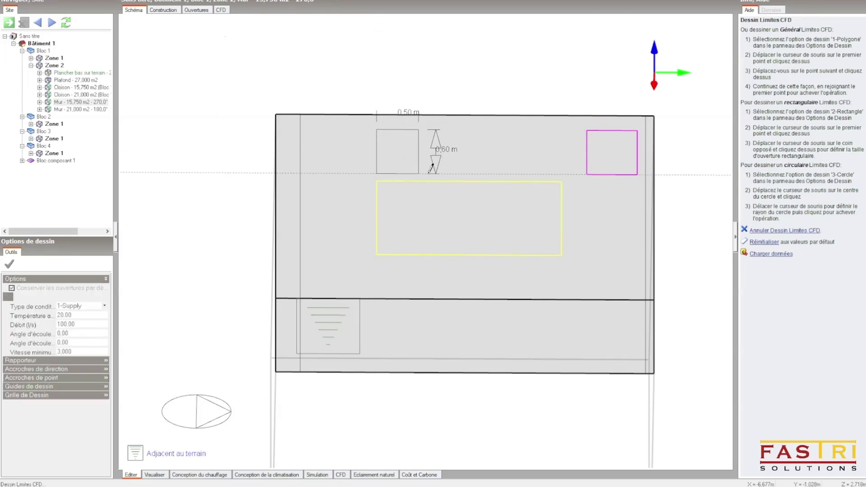
click(561, 173)
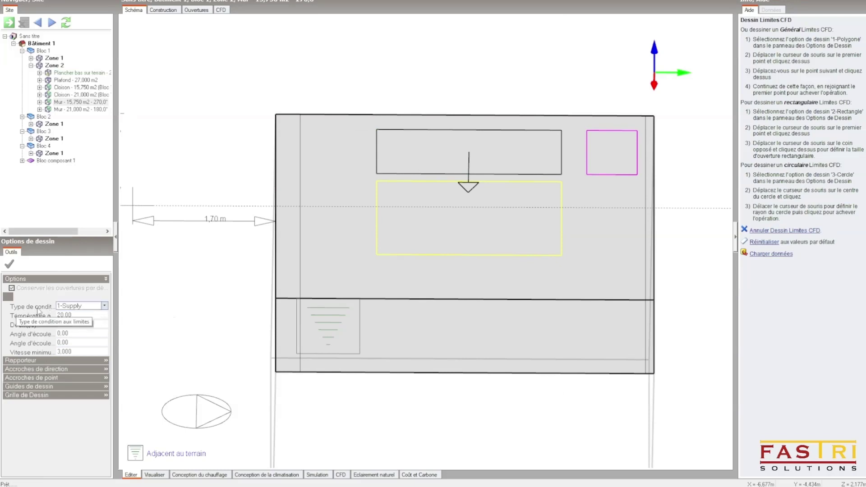
Set the CFD boundary condition type to 1-Injection in the drawing options.
click(104, 307)
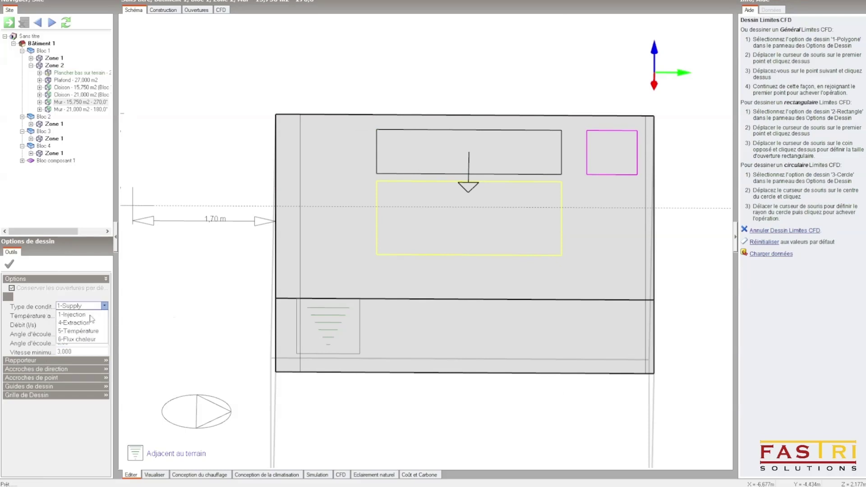
click(73, 315)
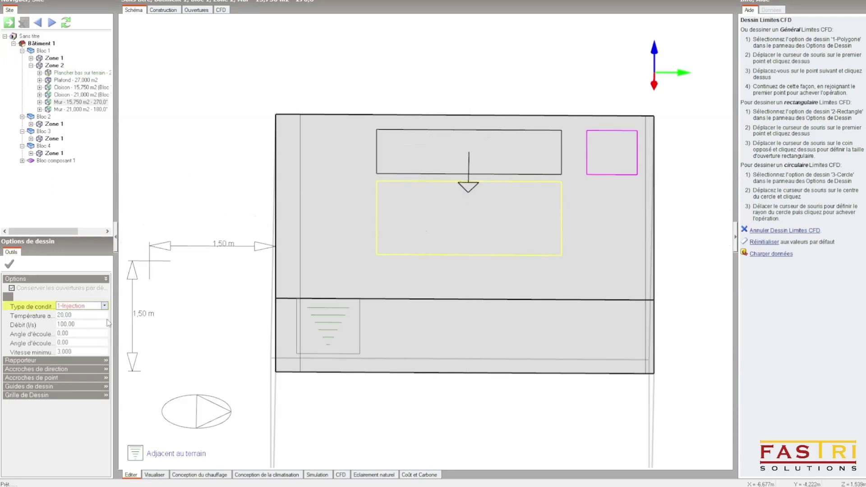
click(64, 315)
drag(64, 315, 36, 329)
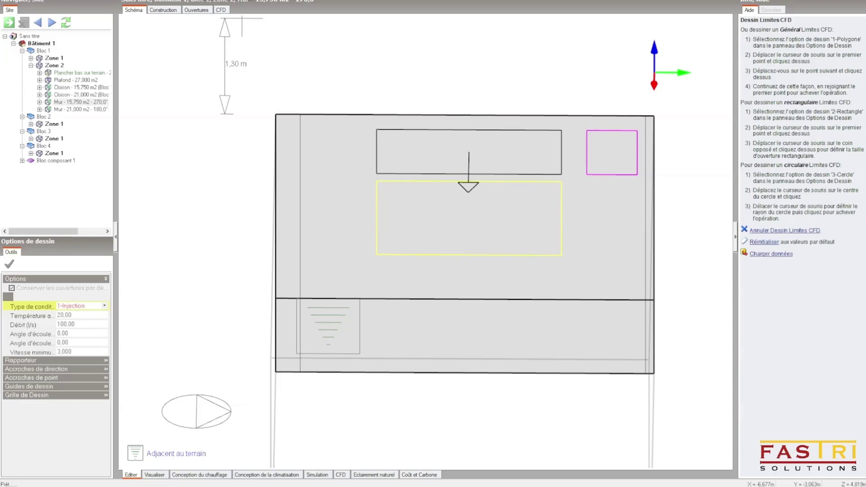
Draw a rectangular sub-surface about 3.90 m by 5.20 m on Zone 2's ground floor, slightly inset from its edges.
double_click(71, 73)
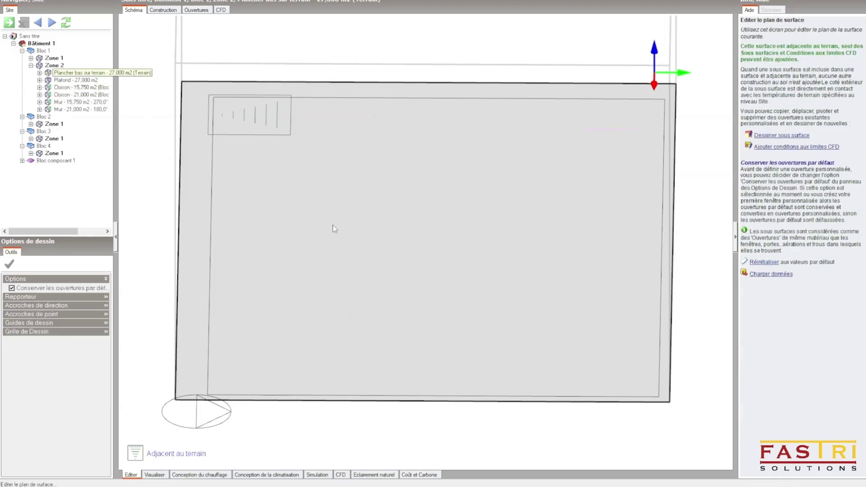
scroll(311, 228, down, 2)
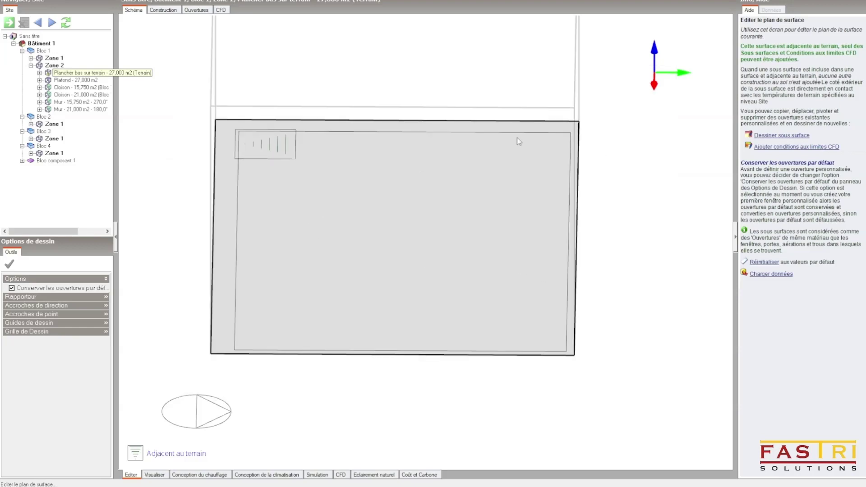
scroll(213, 118, up, 5)
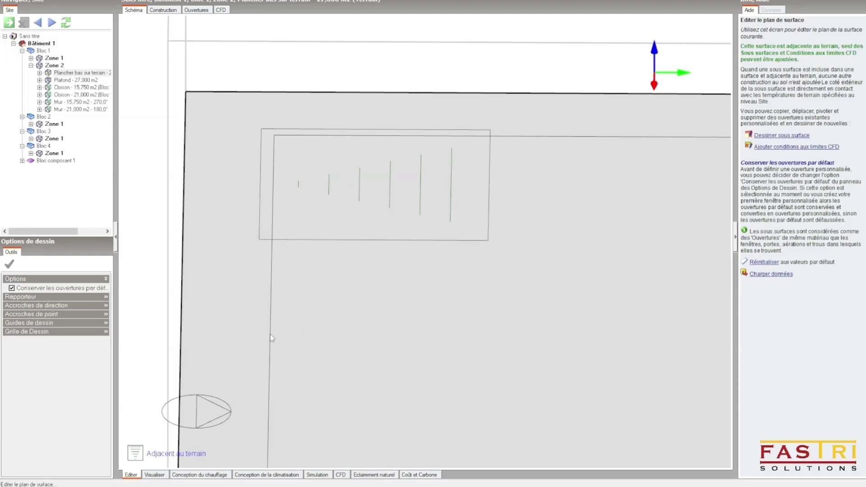
scroll(277, 222, down, 5)
scroll(389, 285, up, 1)
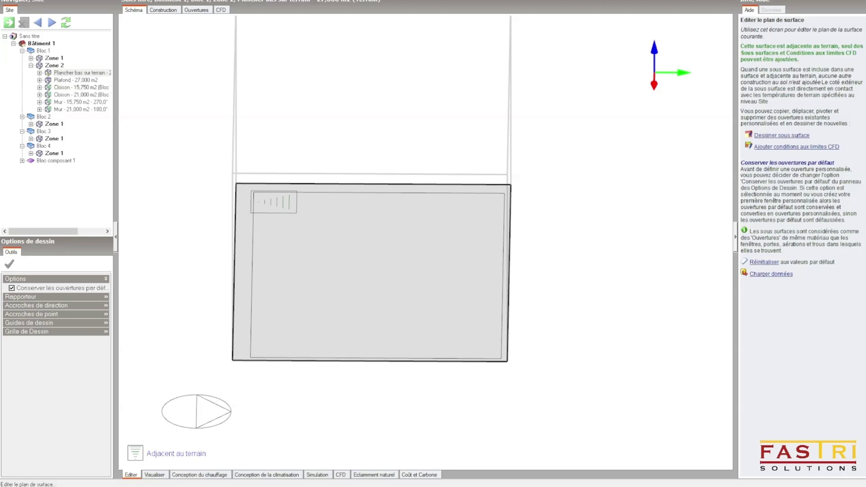
click(185, 0)
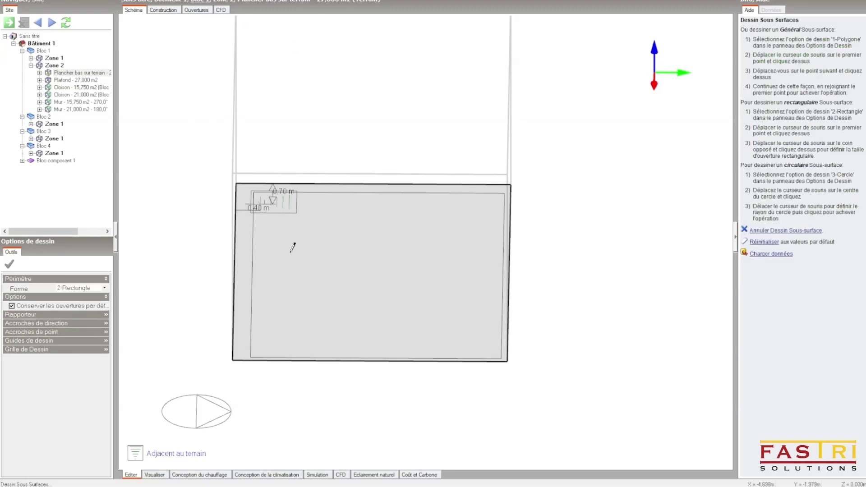
click(258, 199)
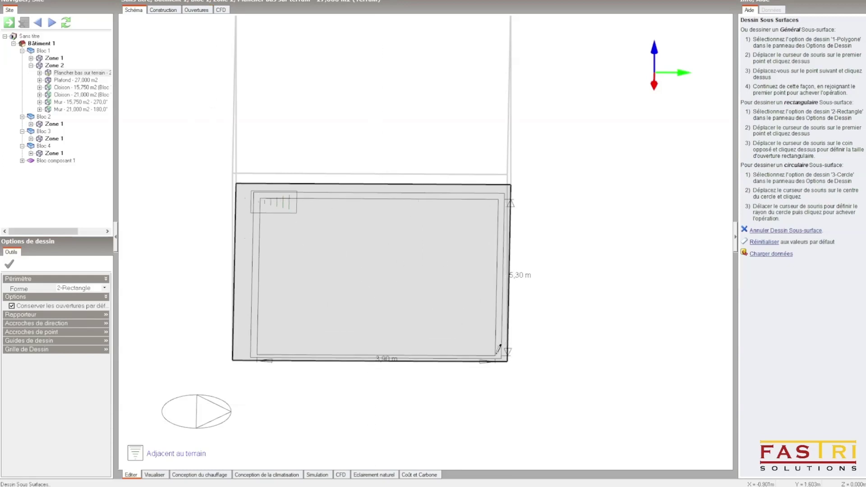
click(99, 290)
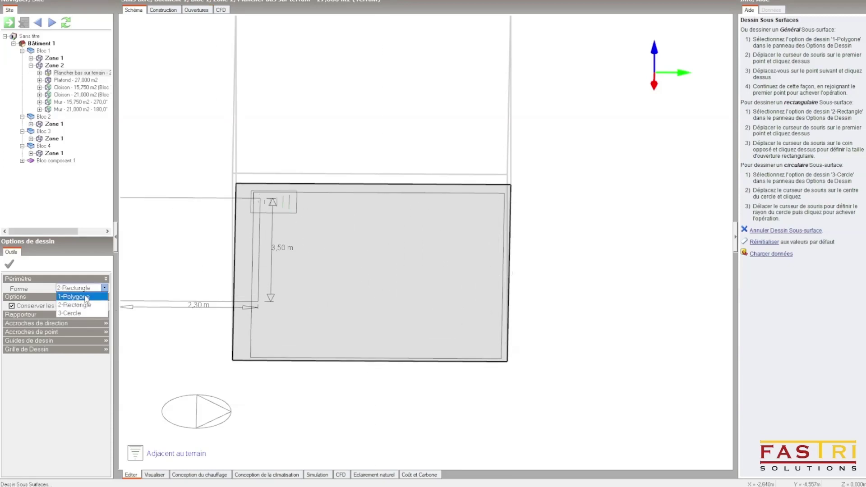
click(88, 301)
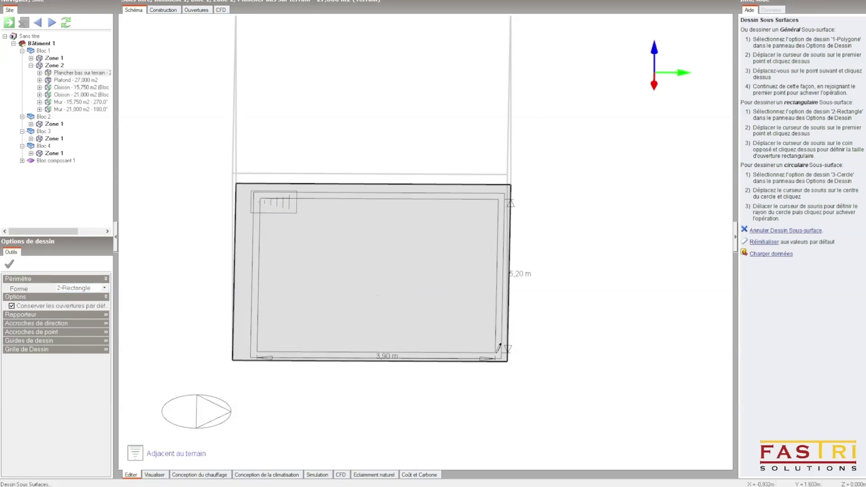
click(498, 351)
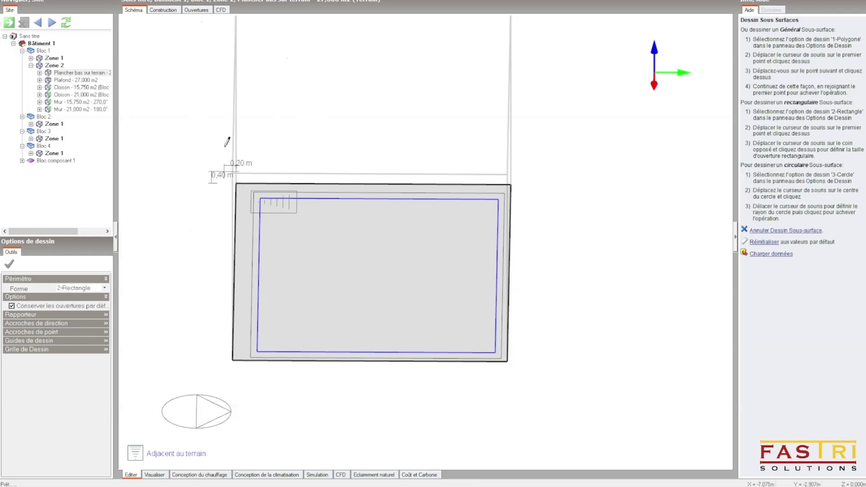
key(Escape)
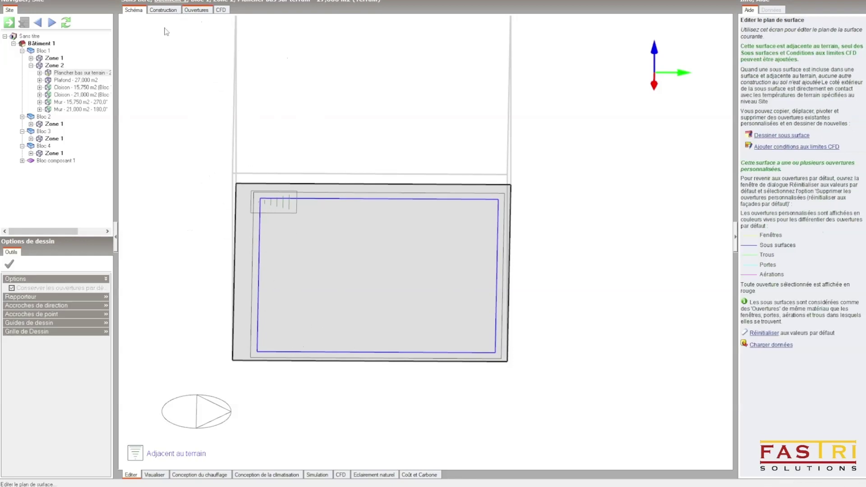
Open Bloc 1 and examine Zone 2's openings, supply boundary and floor sub-surface from several angles.
click(44, 51)
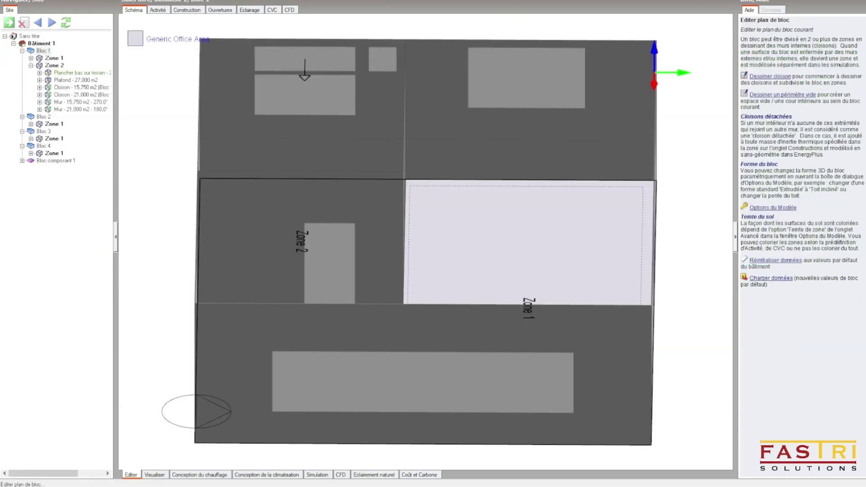
middle_drag(377, 137, 363, 44)
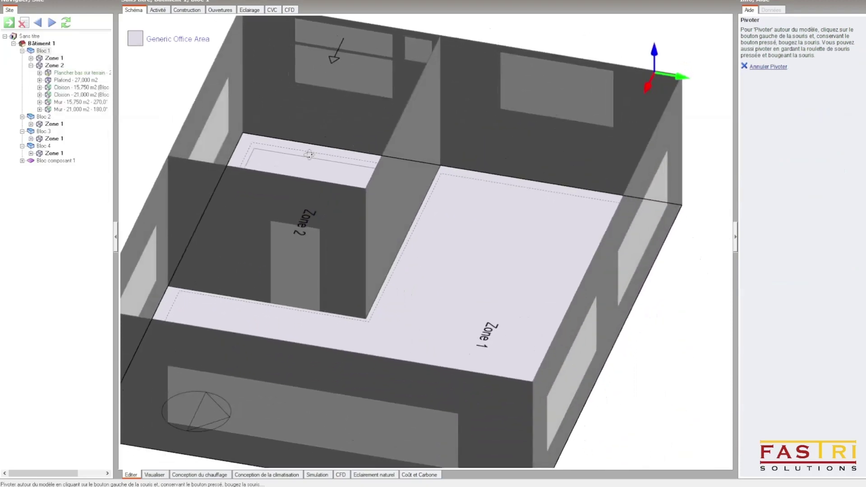
scroll(348, 26, up, 3)
drag(350, 58, 363, 53)
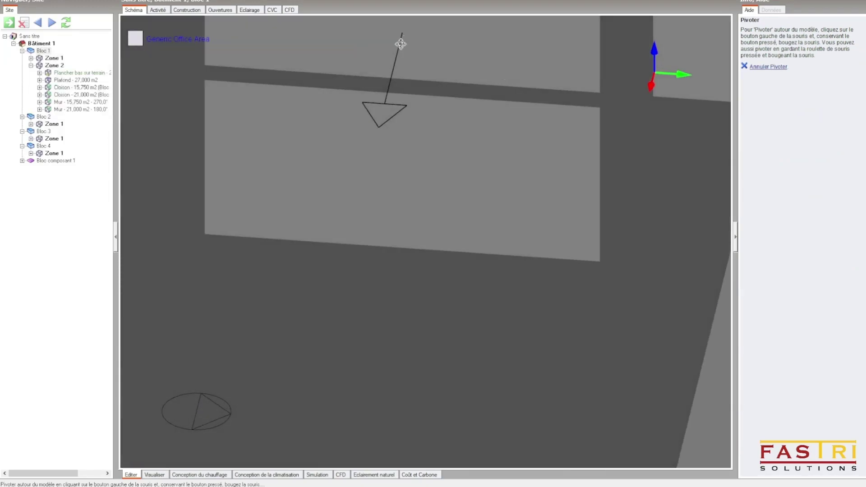
scroll(405, 112, down, 1)
scroll(405, 113, down, 1)
middle_drag(476, 100, 475, 165)
scroll(447, 99, down, 2)
scroll(447, 99, down, 4)
drag(462, 225, 499, 236)
scroll(566, 252, down, 1)
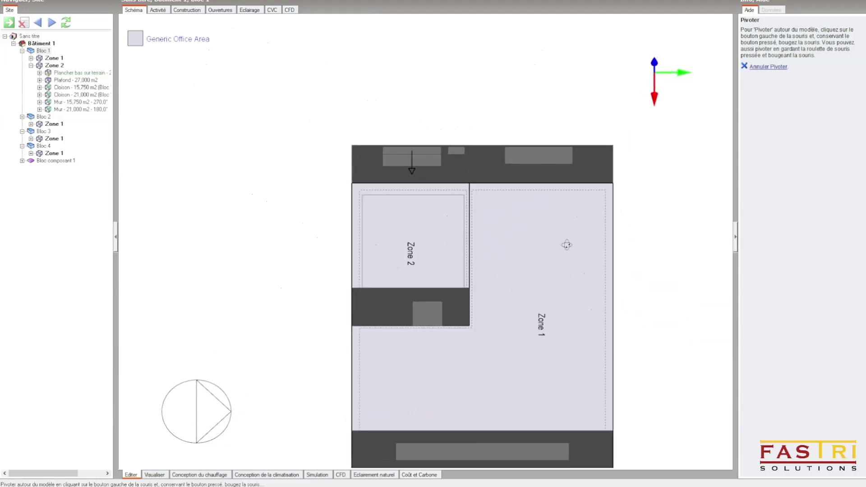
mouse_move(394, 313)
mouse_down()
mouse_move(447, 303)
mouse_move(395, 320)
mouse_up()
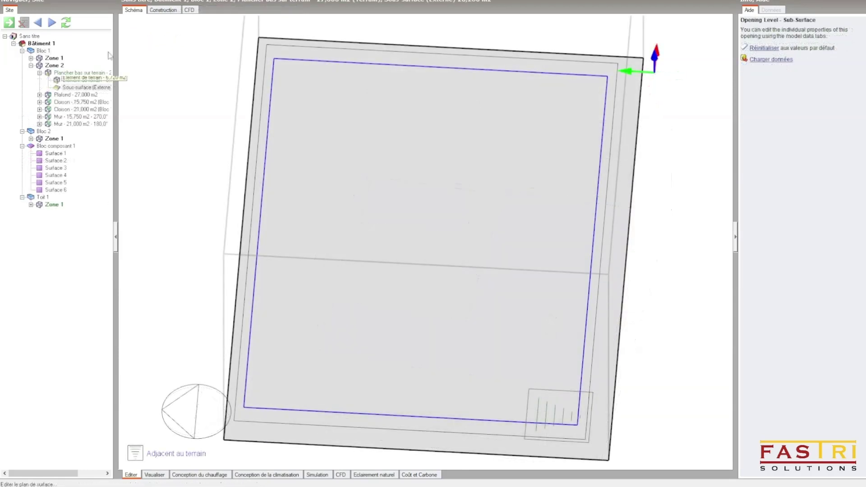
Return to the Bâtiment 1 level and start a new block of type 2-Bloc de contours facing the upper-floor windows.
click(39, 51)
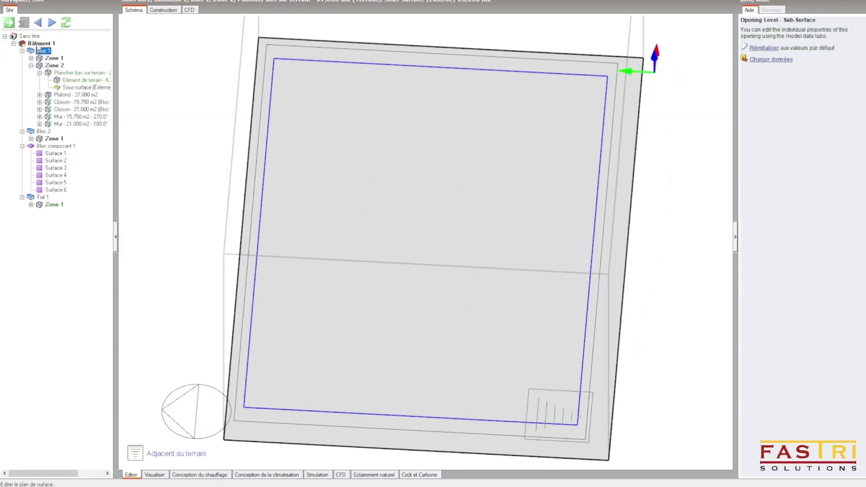
click(38, 44)
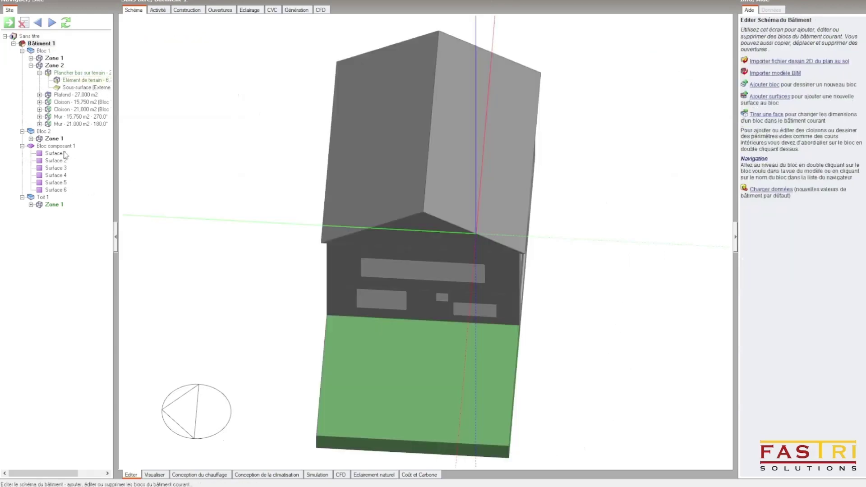
middle_drag(404, 296, 368, 293)
middle_drag(414, 327, 374, 325)
scroll(439, 334, up, 2)
scroll(374, 325, up, 3)
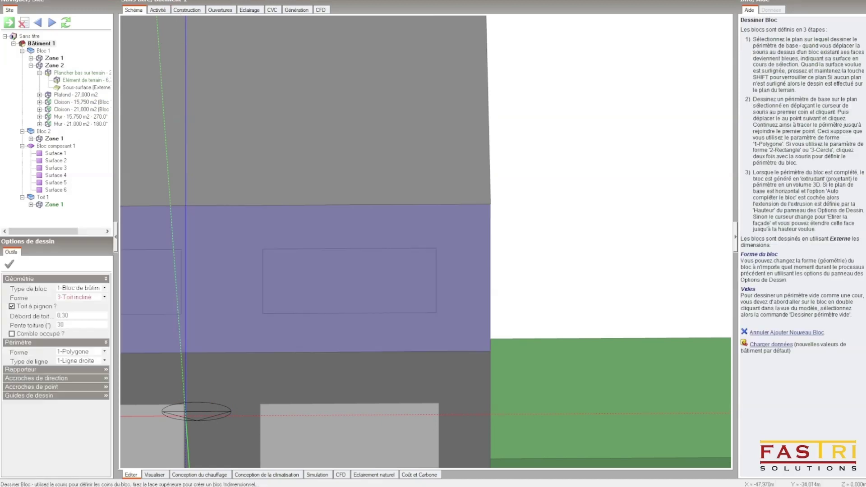
click(79, 290)
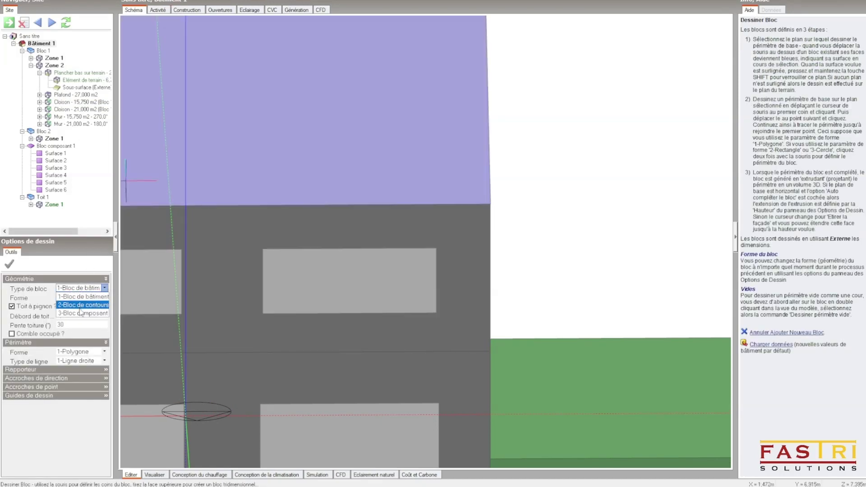
click(82, 305)
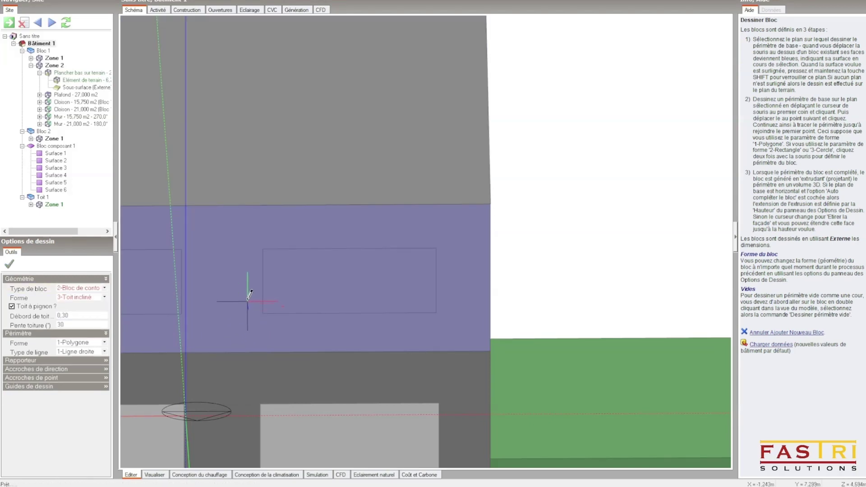
Try to place the outline block's first point on the upper-floor wall and change the block form to 1-Extrusion.
click(243, 315)
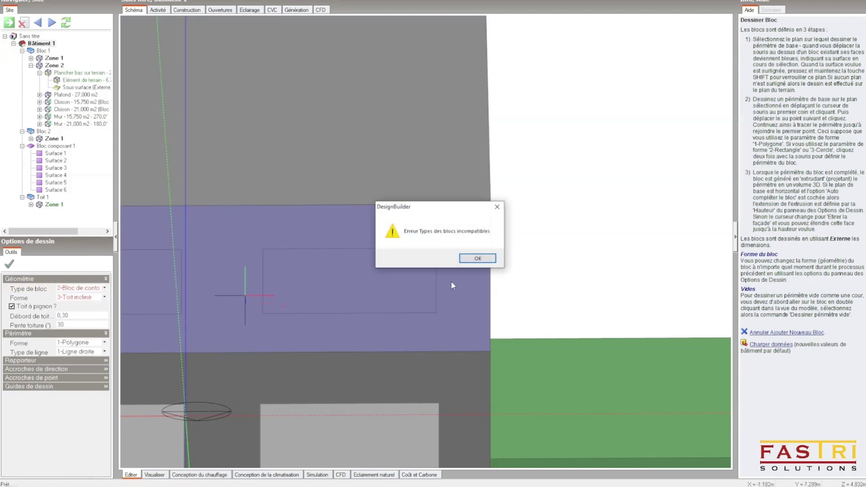
click(474, 256)
click(104, 297)
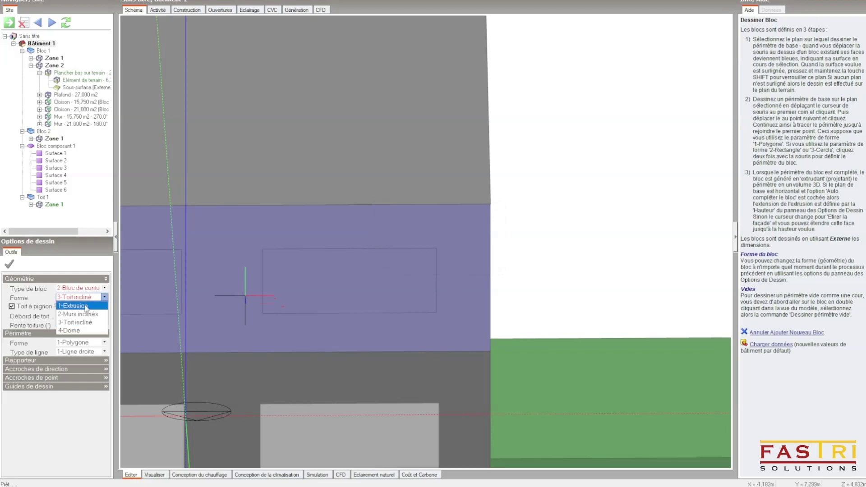
click(81, 306)
Draw a U-shaped profile below the upper-floor window, about 4.50 m wide and 0.70 m high inside, and extrude it outward about 1.70 m.
click(246, 294)
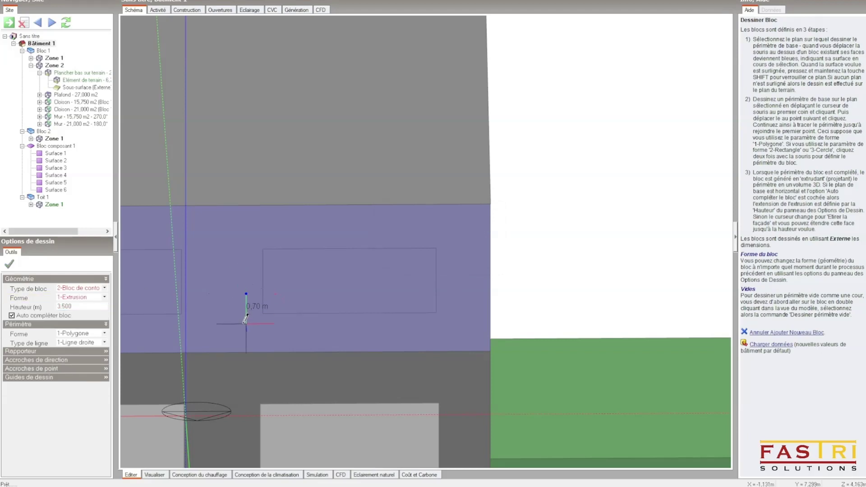
click(246, 324)
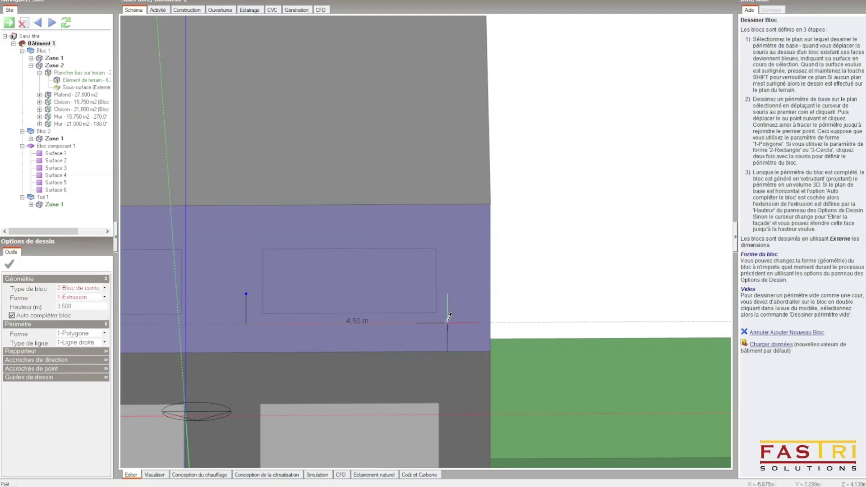
click(448, 323)
click(447, 293)
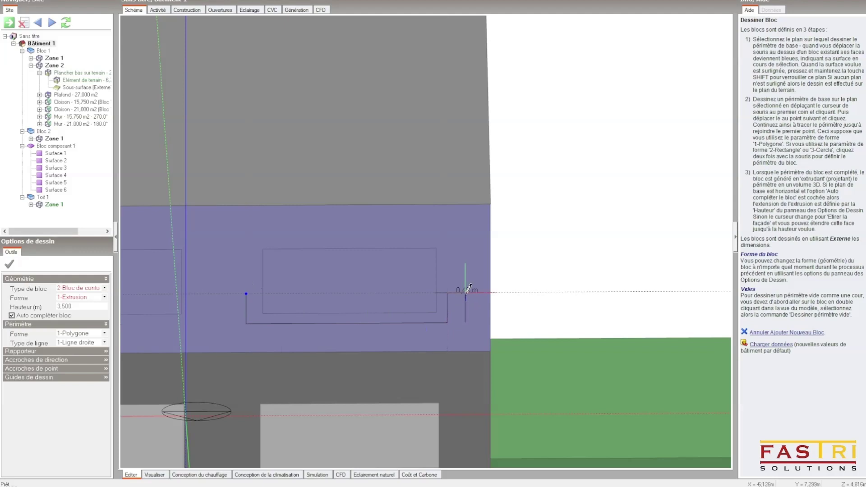
click(460, 293)
click(461, 335)
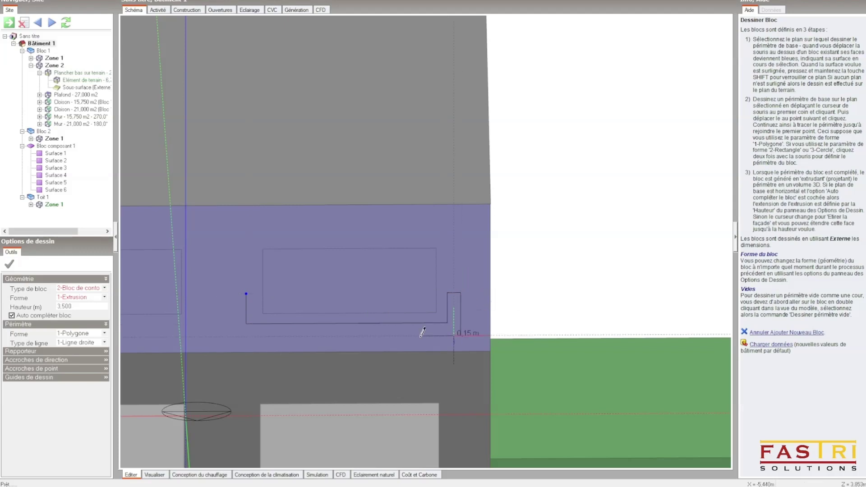
click(235, 336)
click(234, 294)
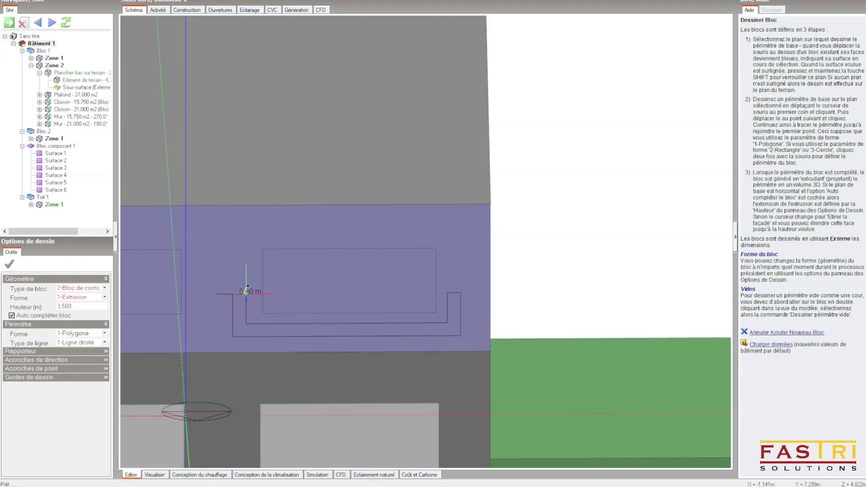
click(247, 293)
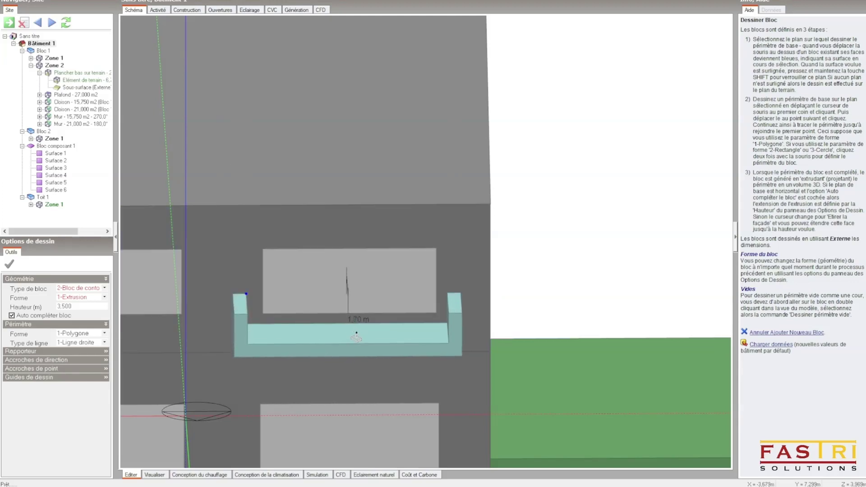
click(353, 333)
Draw a closed strip about 4.50 m by 0.20 m along the balcony floor's outer edge and extrude it upward as an outline block.
click(362, 1)
drag(343, 285, 353, 333)
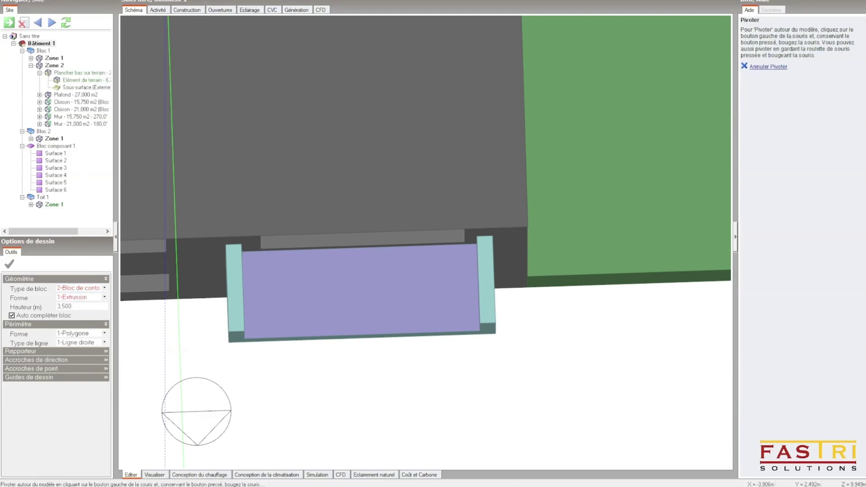
key(Escape)
scroll(485, 321, up, 3)
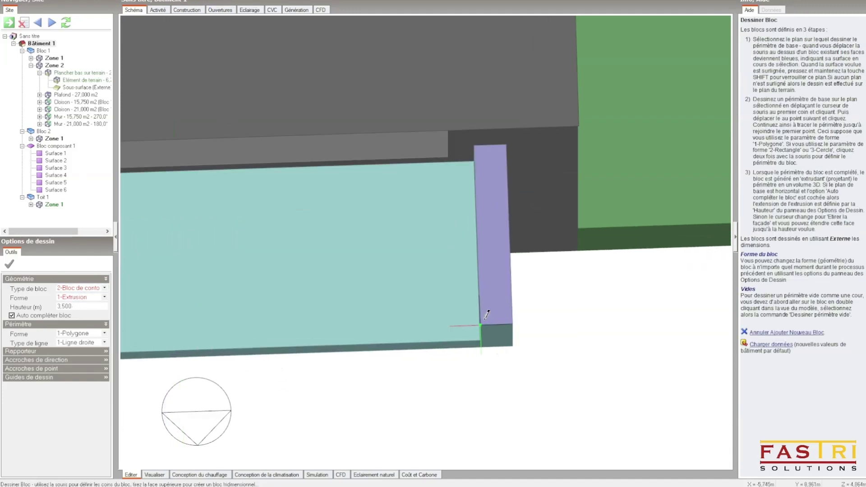
scroll(486, 318, up, 3)
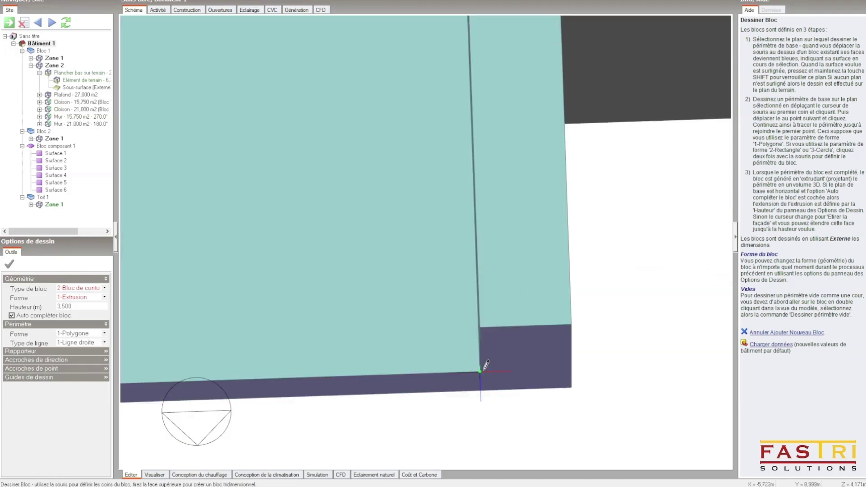
scroll(484, 364, down, 5)
scroll(492, 345, up, 4)
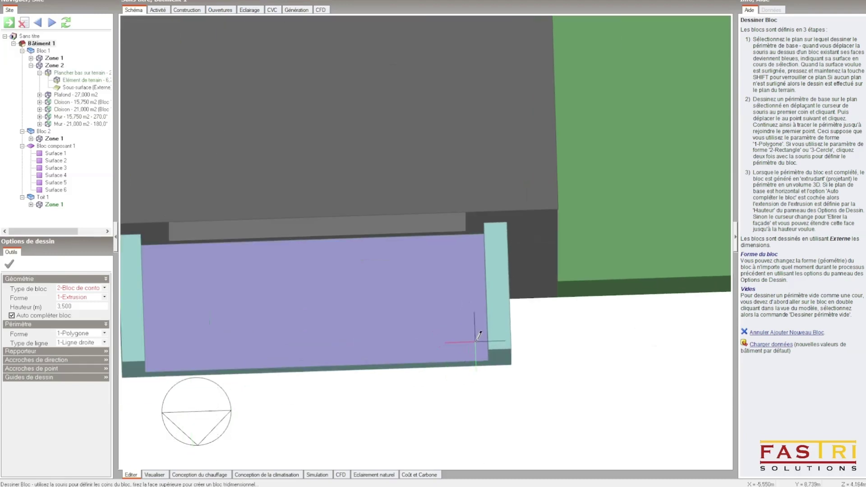
click(492, 345)
scroll(340, 345, down, 3)
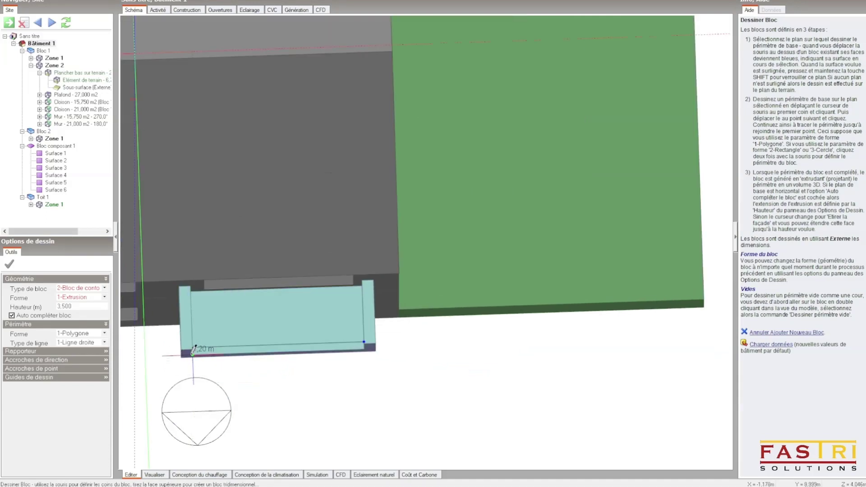
scroll(195, 350, up, 3)
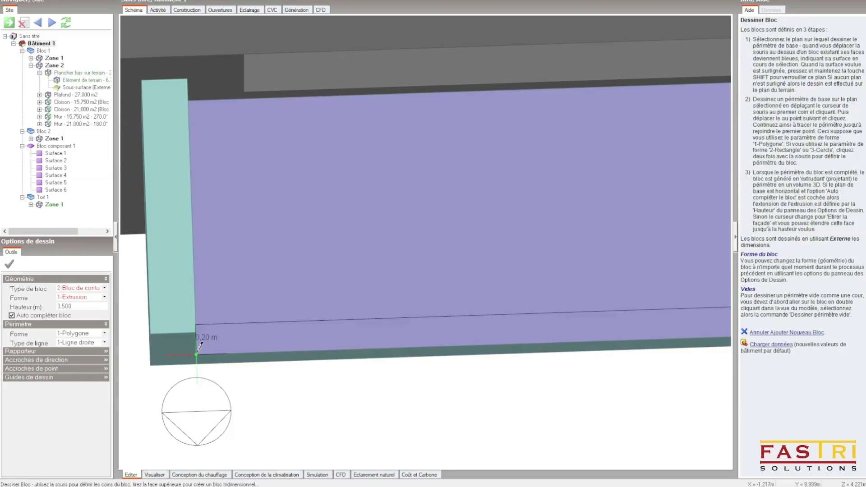
scroll(332, 406, down, 3)
scroll(480, 352, up, 3)
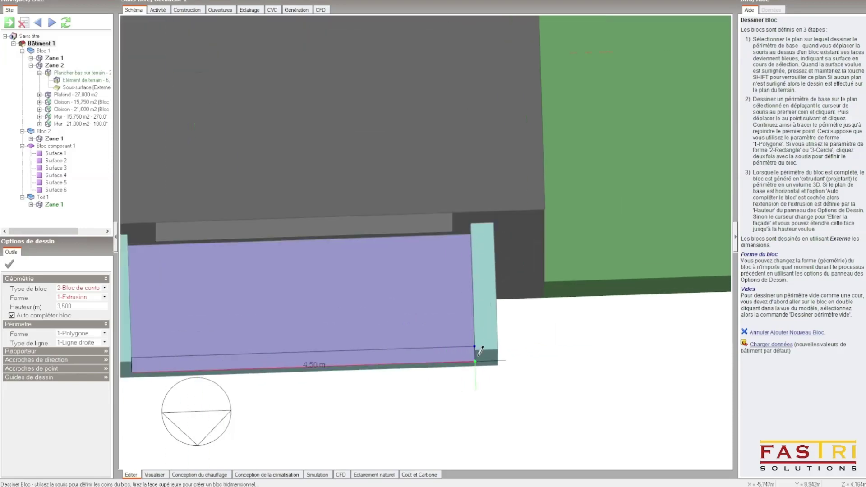
click(475, 362)
click(475, 346)
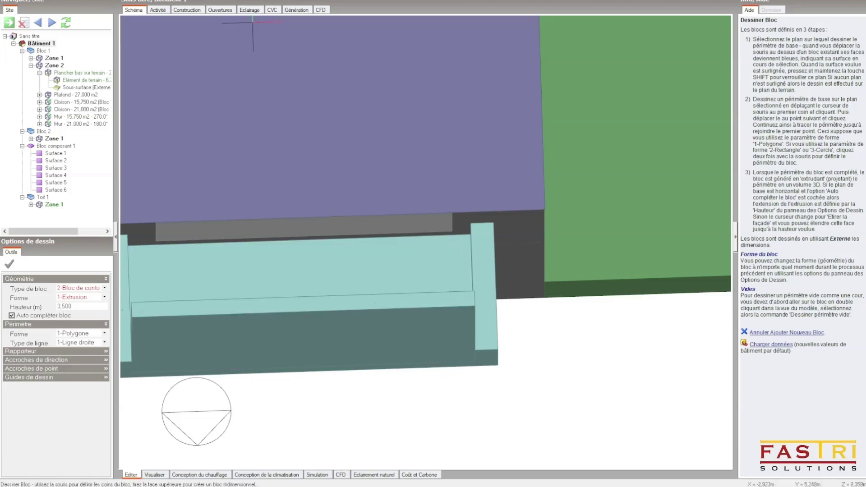
Pull the front parapet block's top face down by 2.80 m.
click(253, 1)
drag(352, 223, 375, 305)
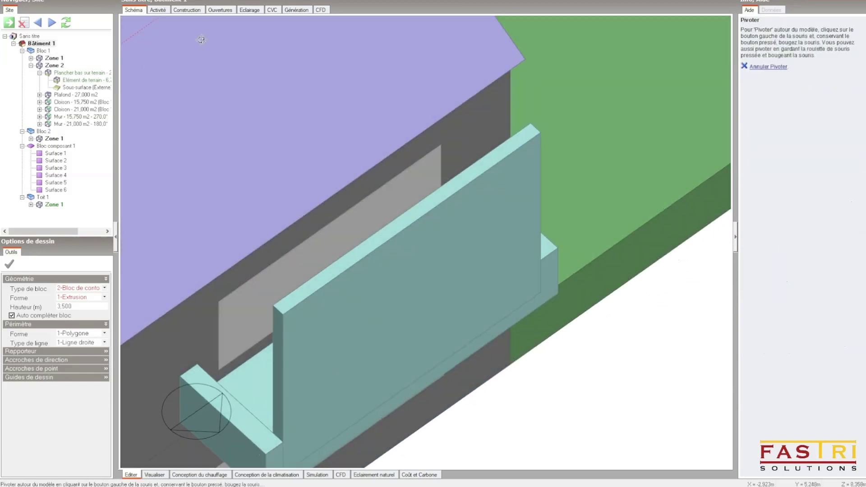
key(Escape)
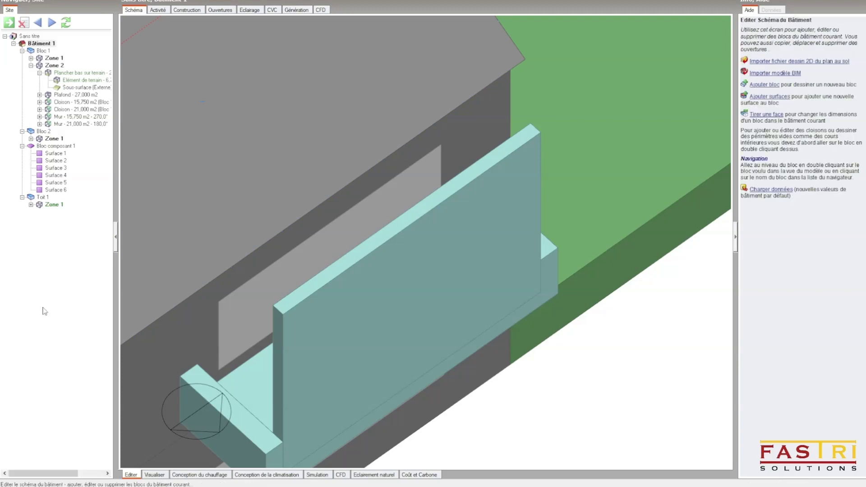
click(304, 312)
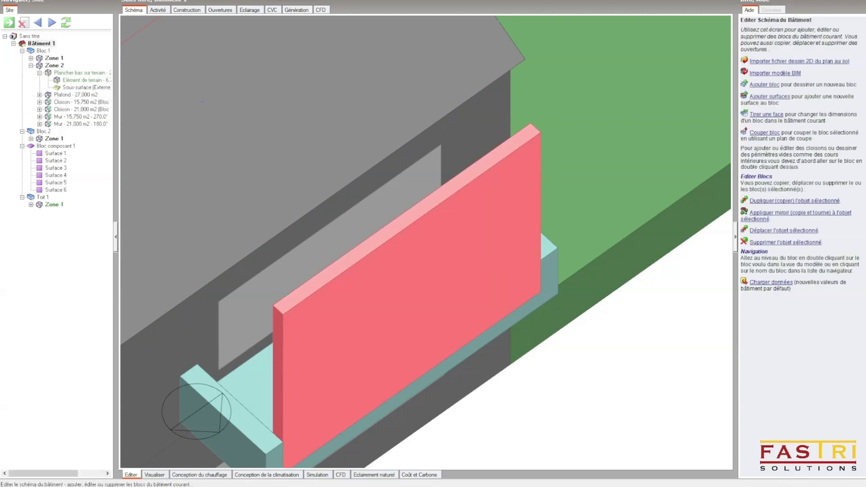
click(291, 259)
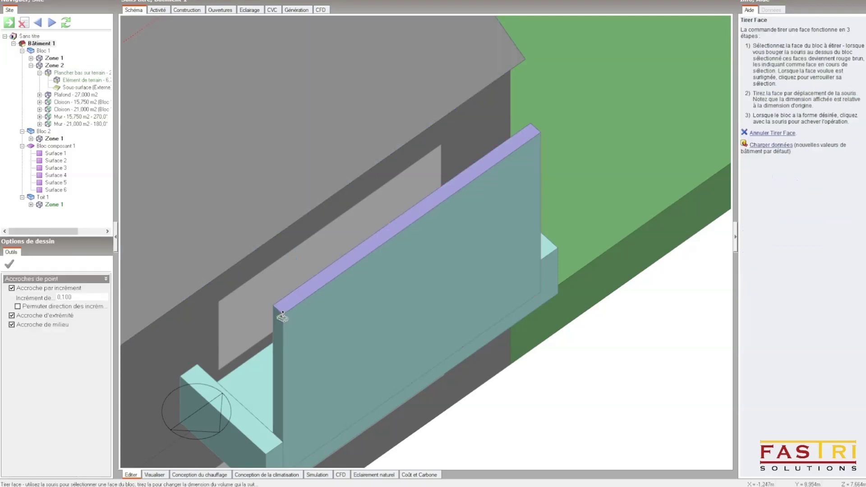
click(283, 311)
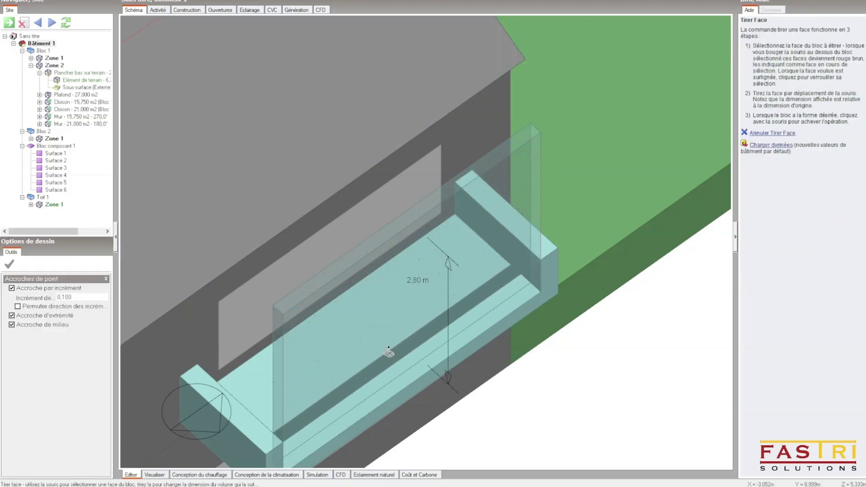
click(389, 351)
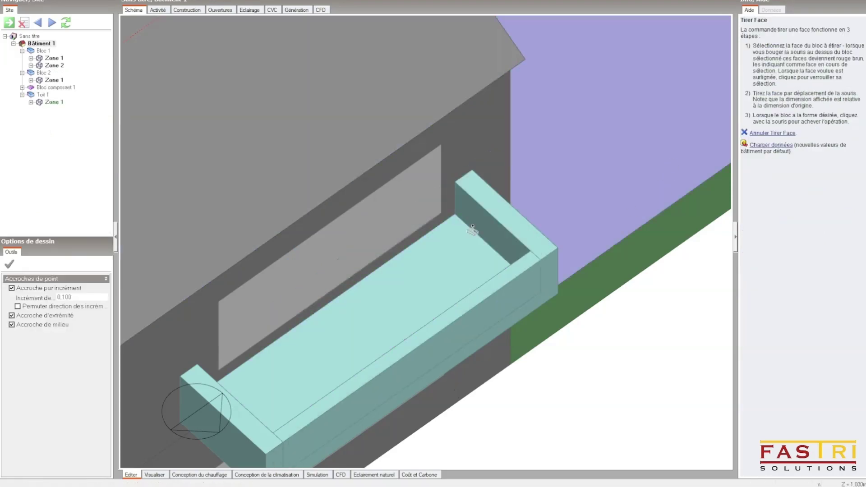
Convert the U-shaped balcony outline block into a Bloc composant.
scroll(468, 209, down, 5)
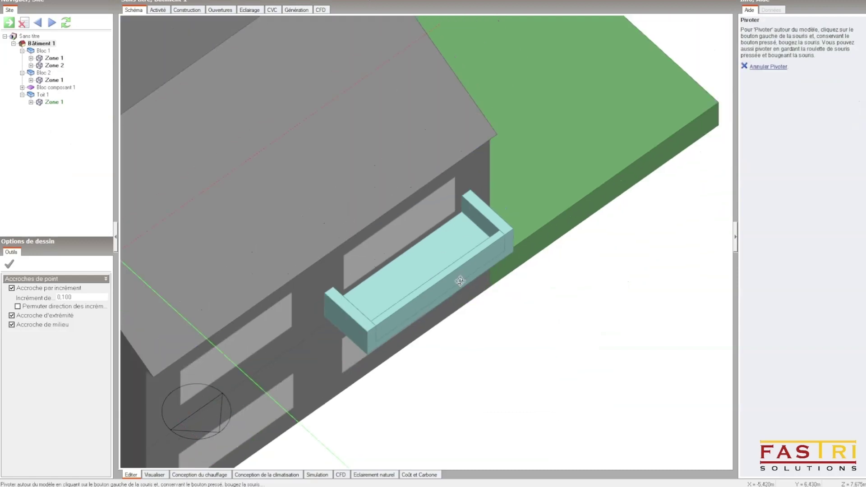
drag(460, 282, 408, 325)
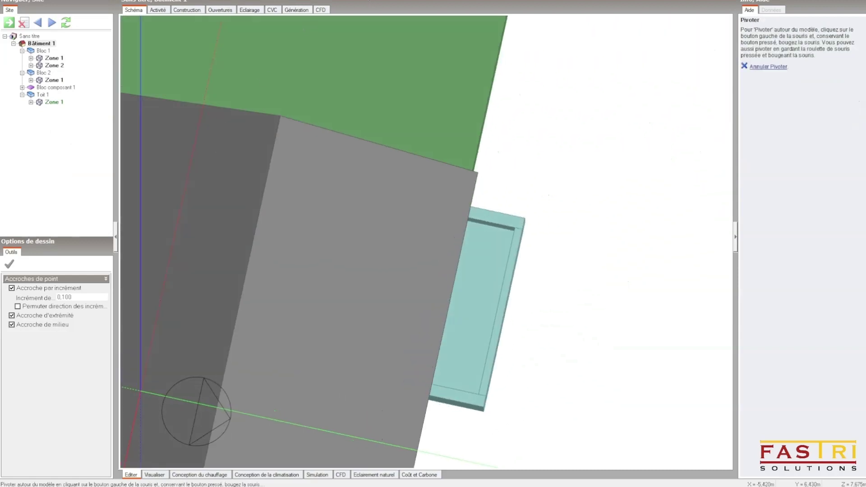
key(Escape)
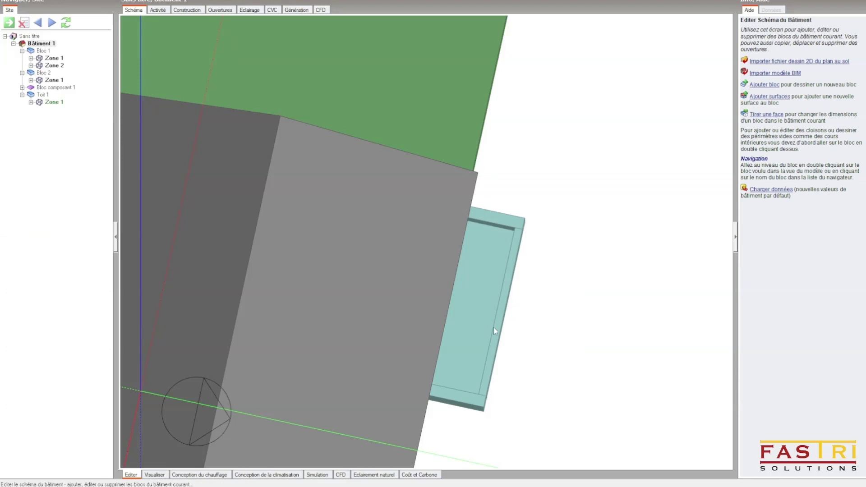
click(472, 223)
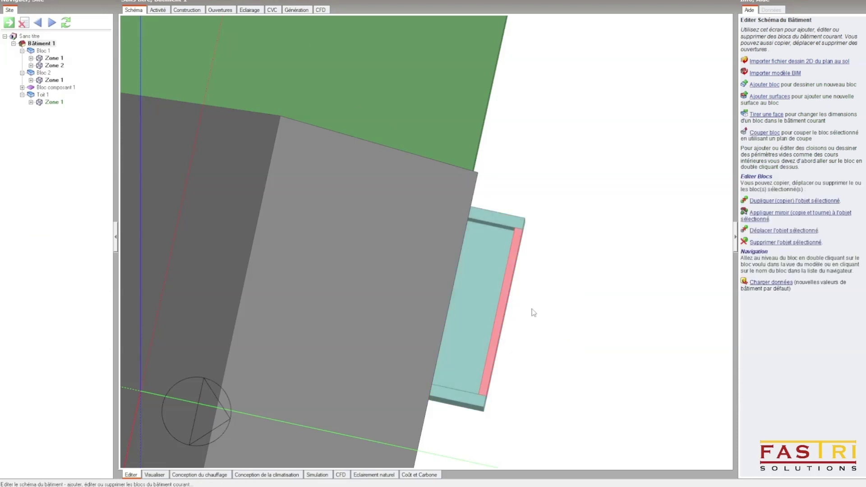
click(504, 272)
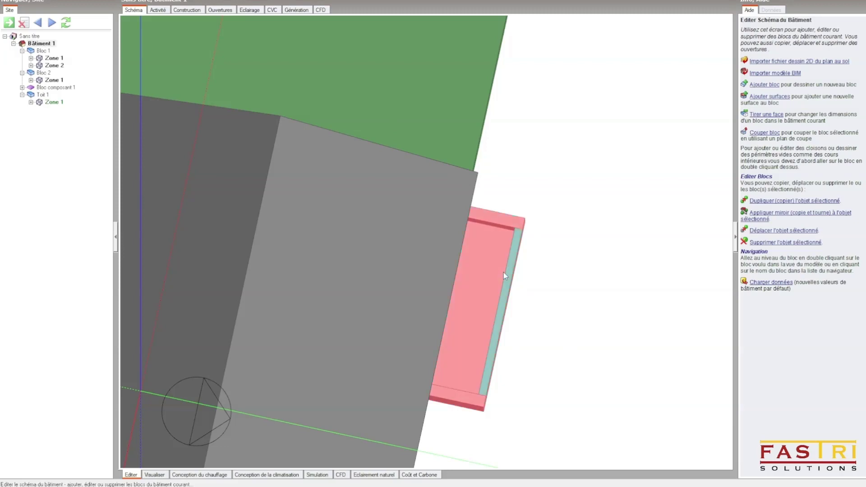
click(258, 0)
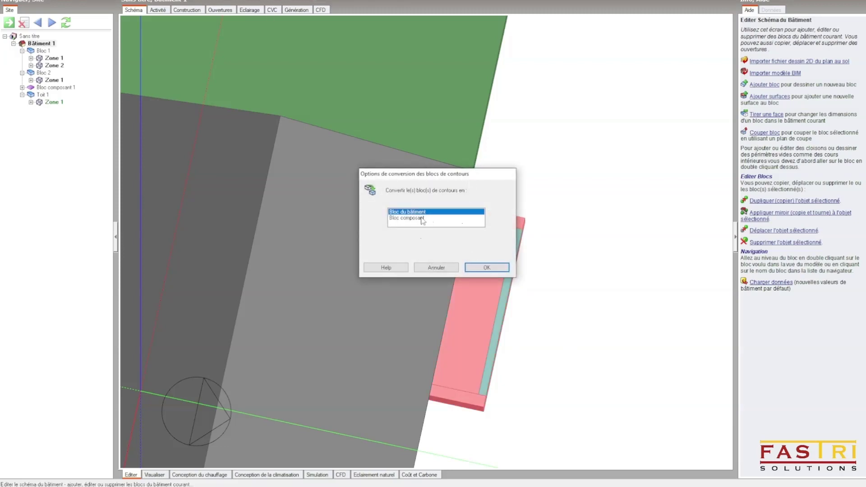
click(405, 218)
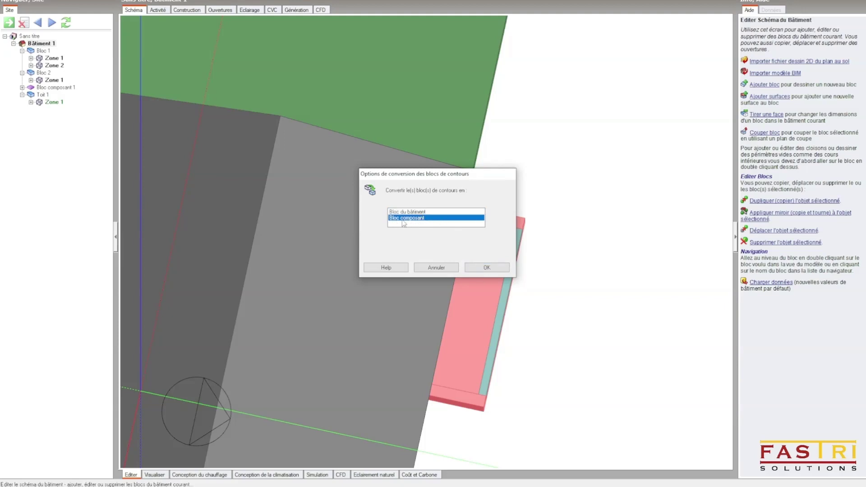
click(486, 266)
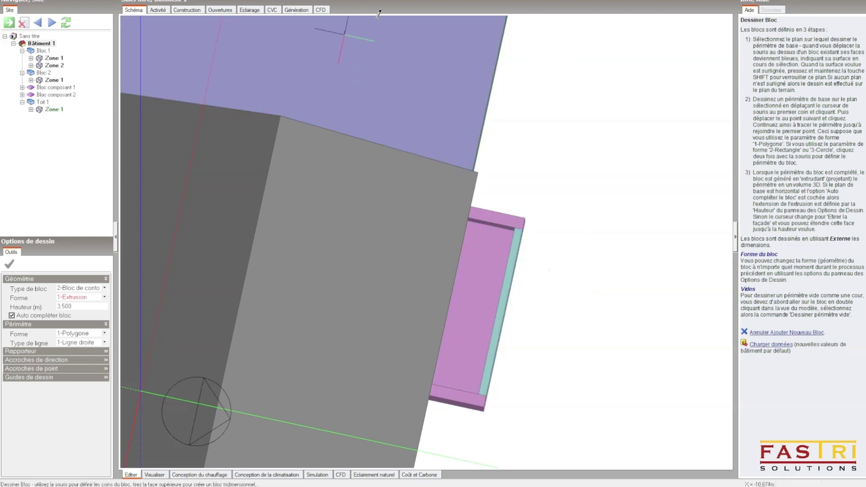
Convert the front parapet outline block into a Bloc du bâtiment.
key(Escape)
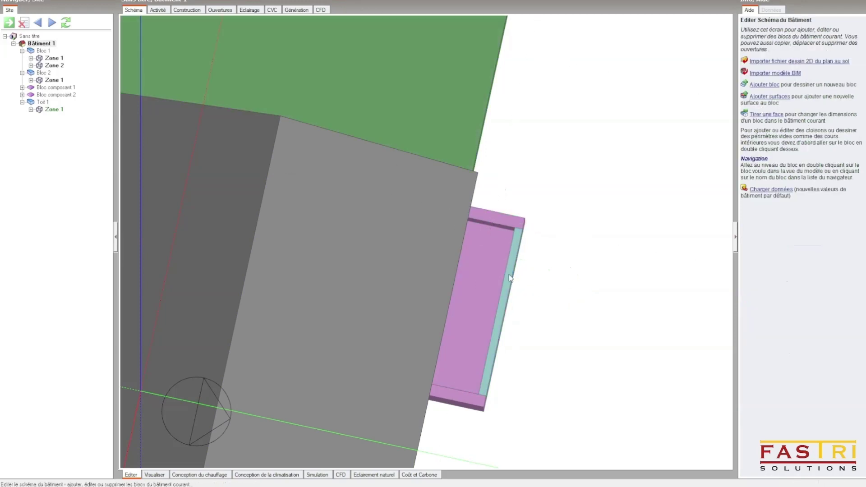
click(510, 278)
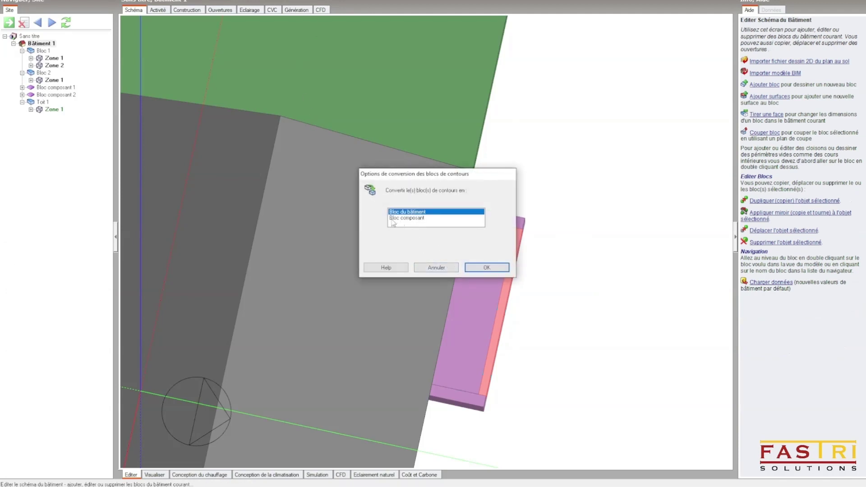
click(487, 268)
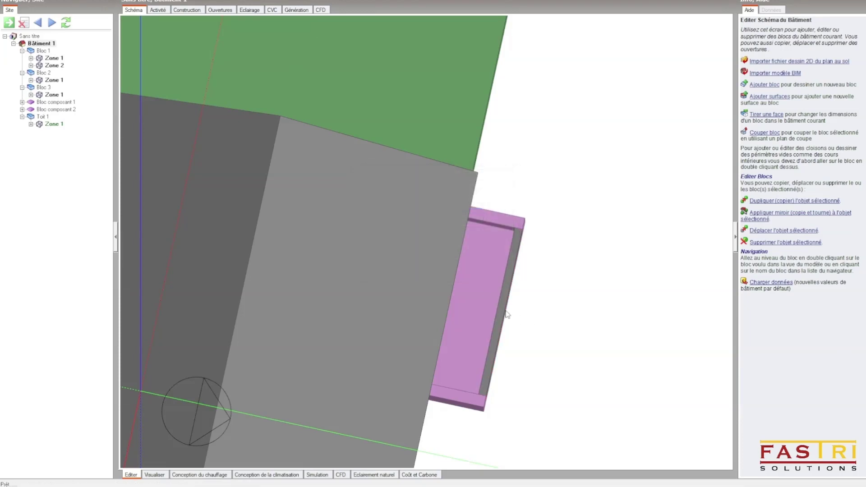
Inspect Zone 1 of Bloc 3 and the block itself, and return to the Bâtiment 1 level.
click(502, 311)
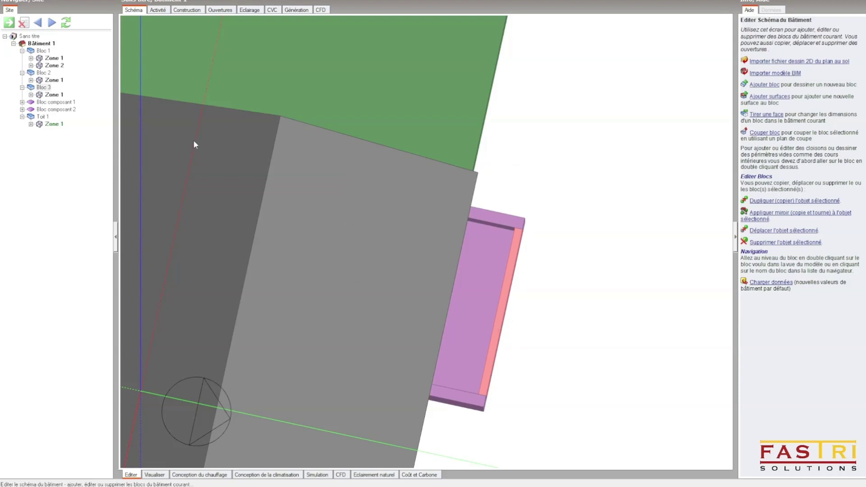
click(44, 99)
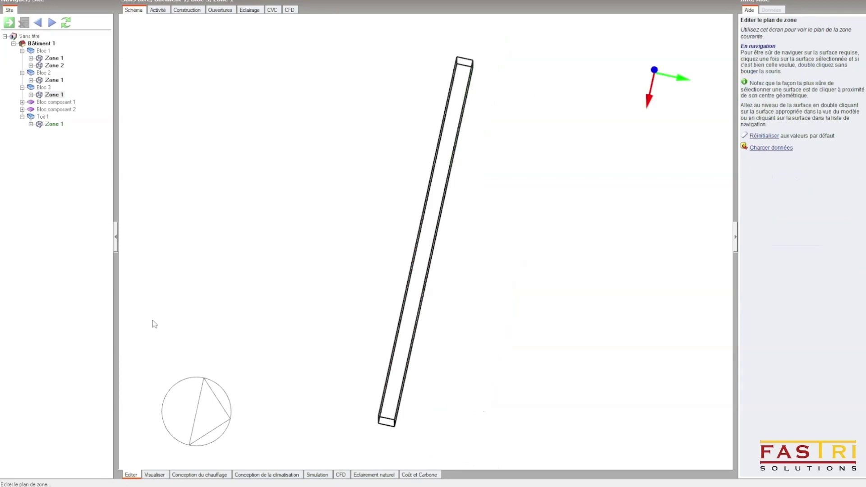
click(40, 88)
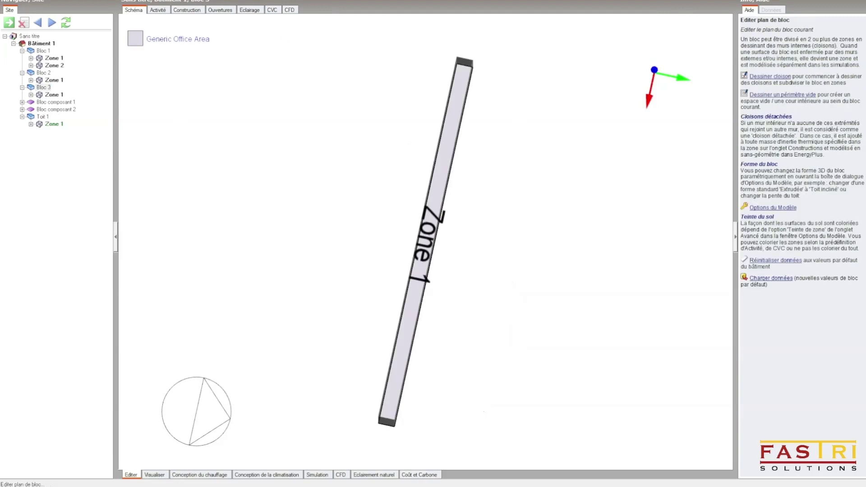
click(40, 44)
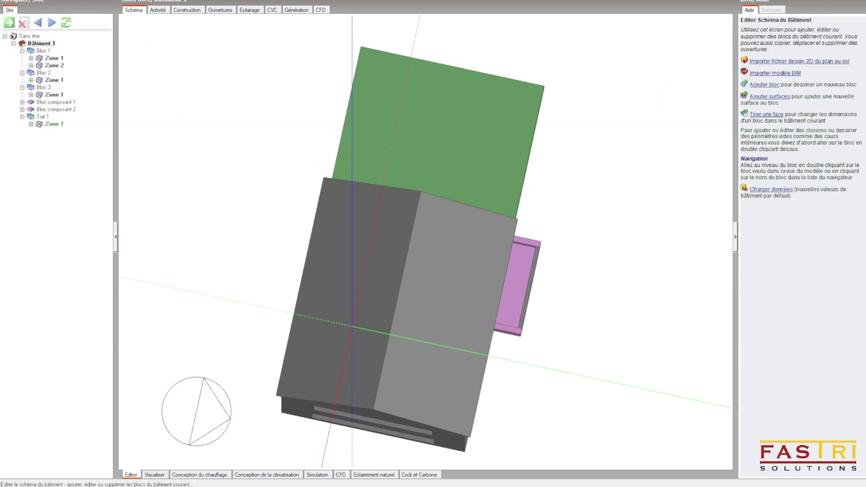
Reopen Bloc 3, check the editing commands available for the block and its zone, and return to Bâtiment 1.
click(35, 0)
double_click(518, 331)
click(34, 0)
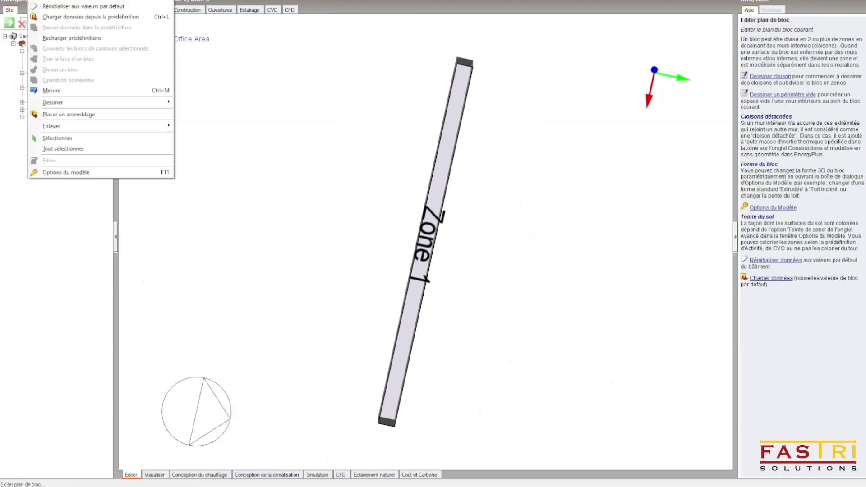
click(65, 173)
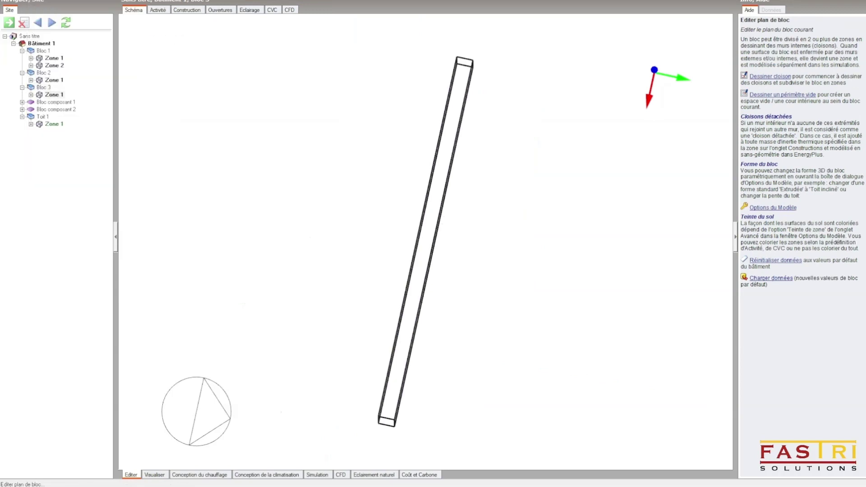
click(34, 0)
click(65, 158)
click(41, 44)
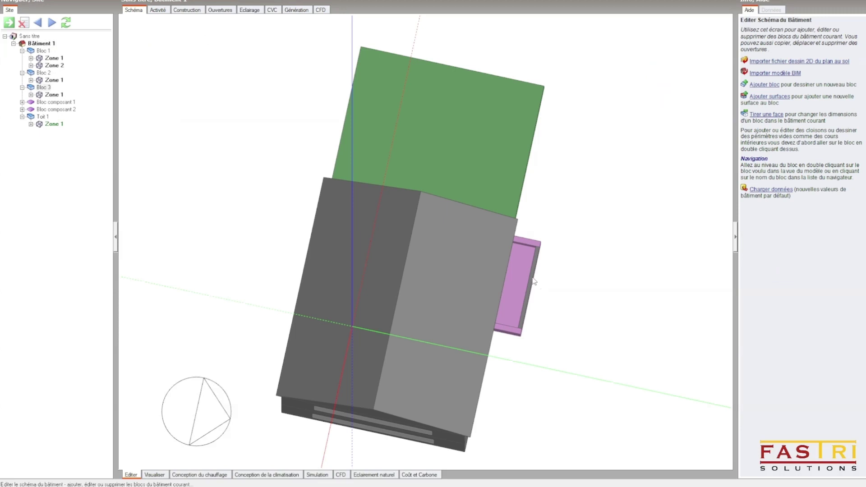
Convert the balcony's front parapet block, Bloc 3, into a Bloc composant.
click(534, 281)
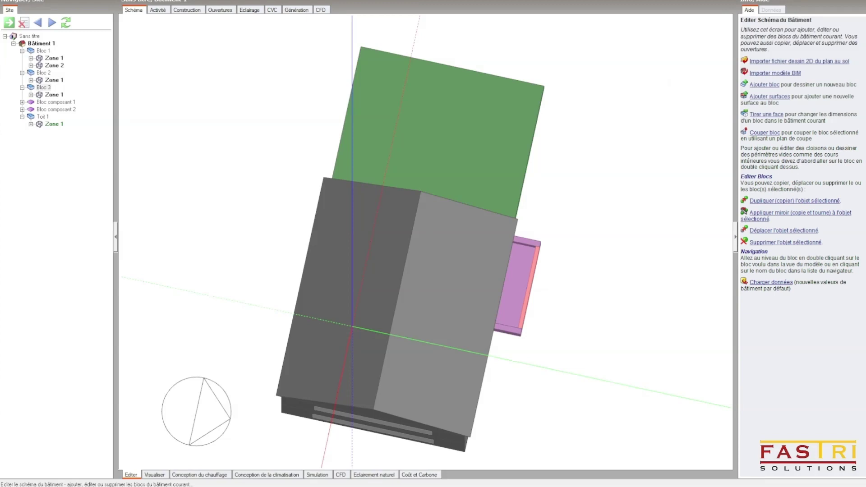
click(36, 0)
click(54, 0)
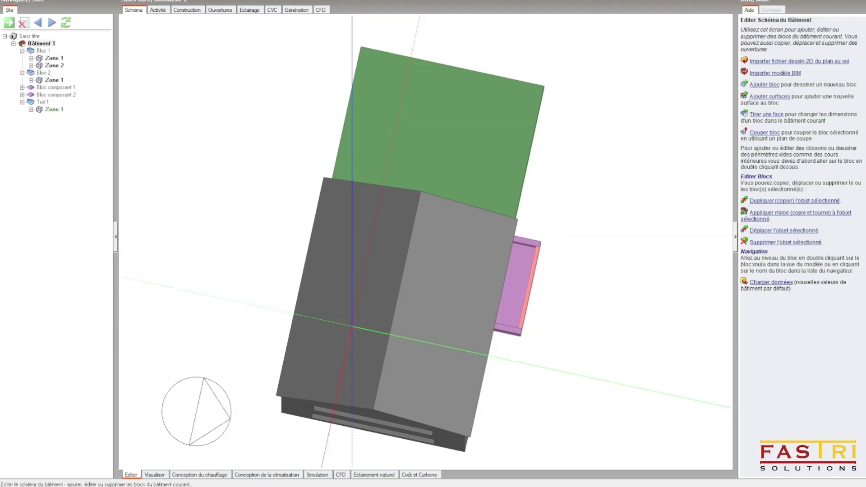
click(425, 218)
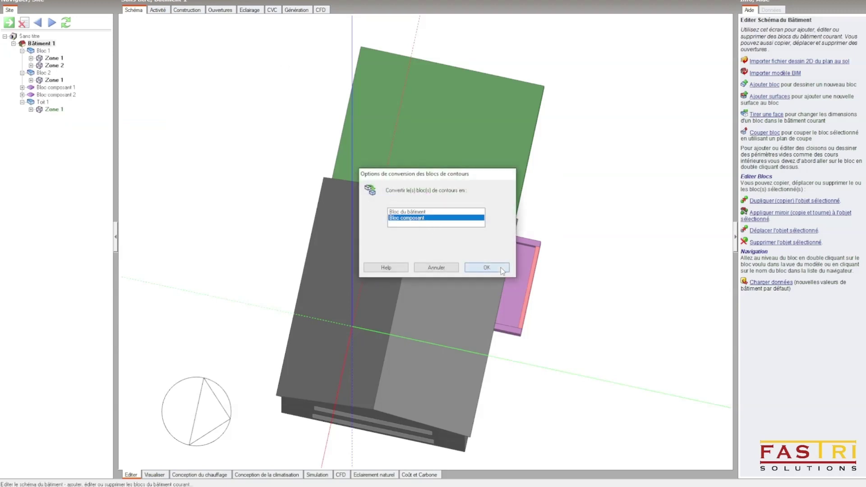
click(487, 268)
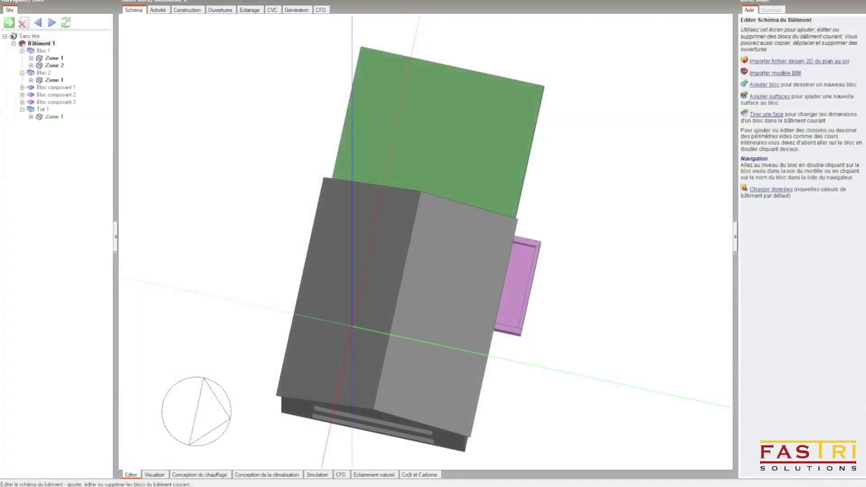
Visualise the building as a rendered model and examine the finished balcony from several sides.
middle_drag(516, 389, 407, 338)
click(163, 473)
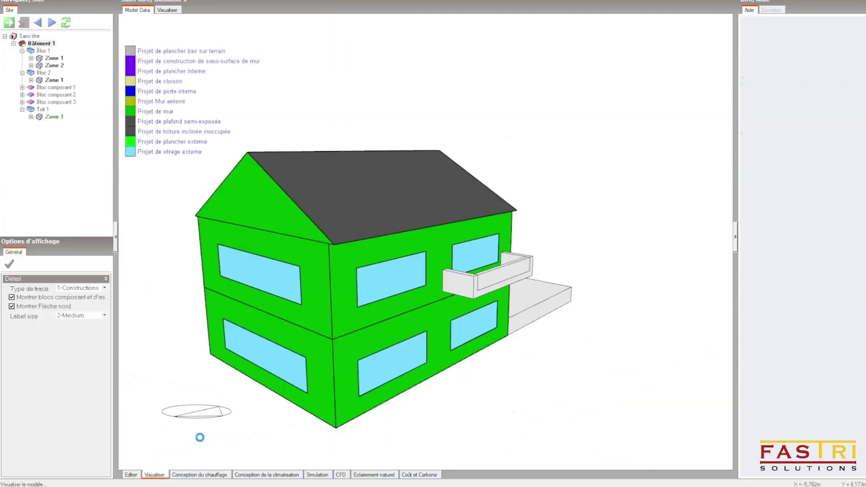
click(167, 10)
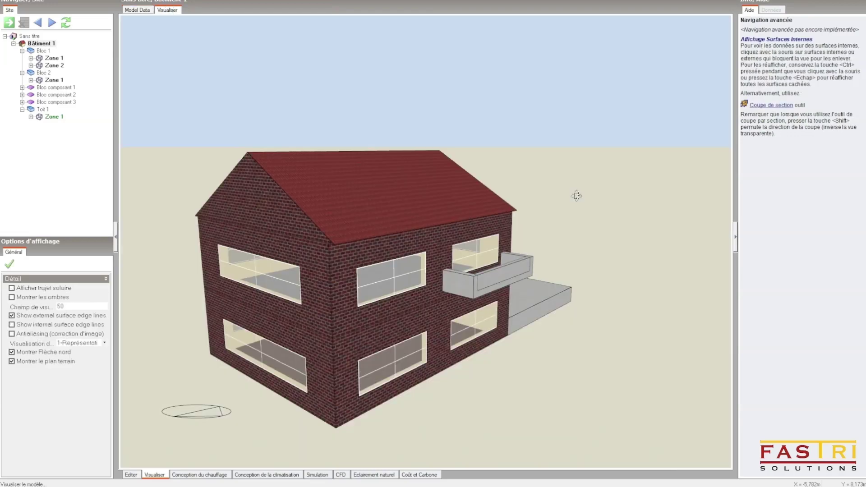
drag(482, 292, 383, 285)
scroll(373, 280, up, 2)
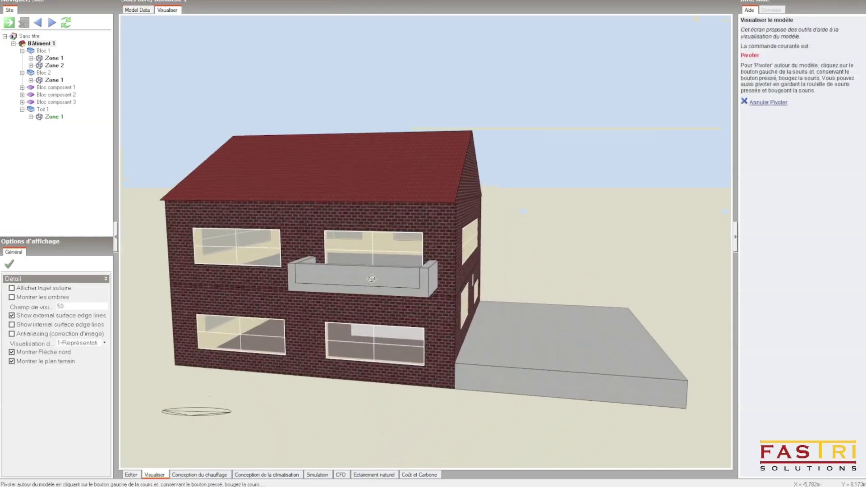
drag(324, 294, 531, 294)
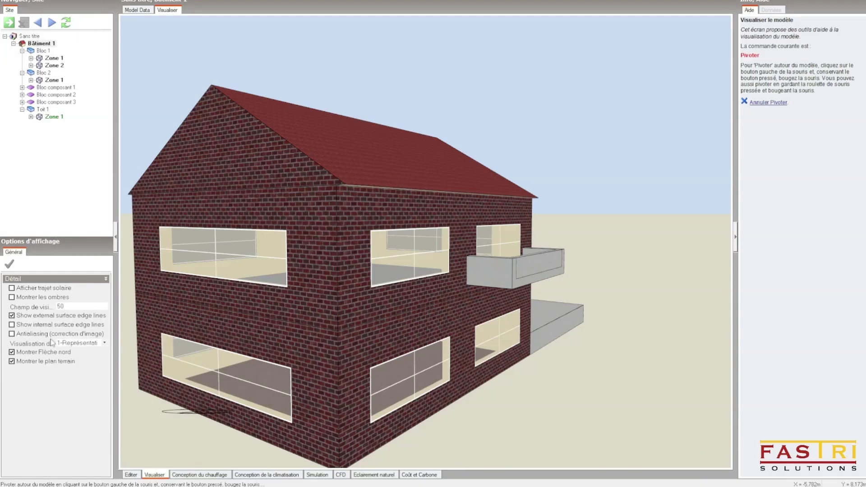
Show the sun path and the shadows on the rendered model and examine the shading around the balcony.
click(12, 288)
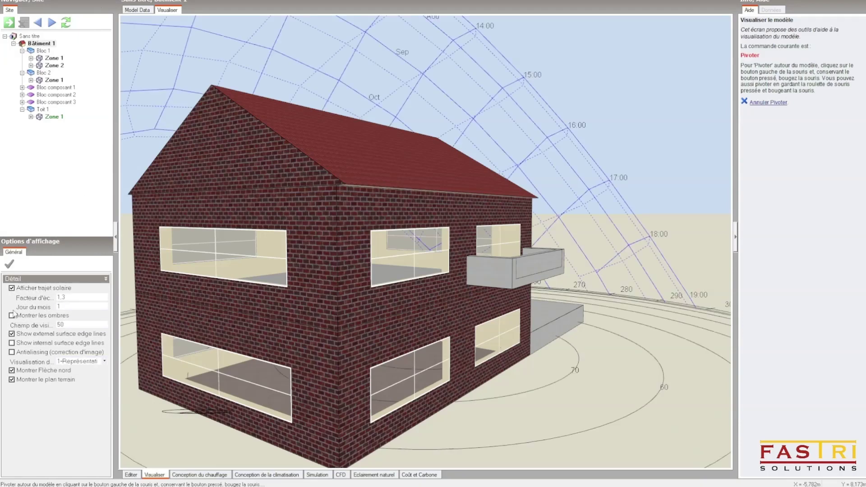
click(12, 315)
drag(562, 329, 371, 393)
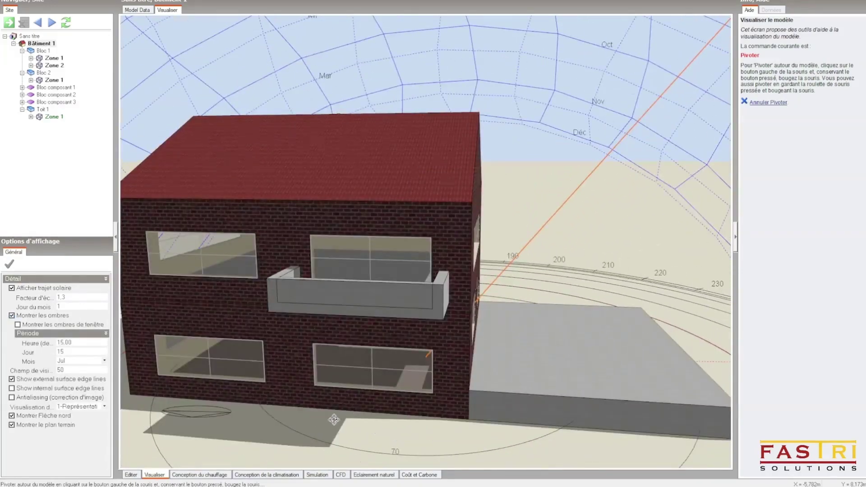
drag(341, 319, 470, 239)
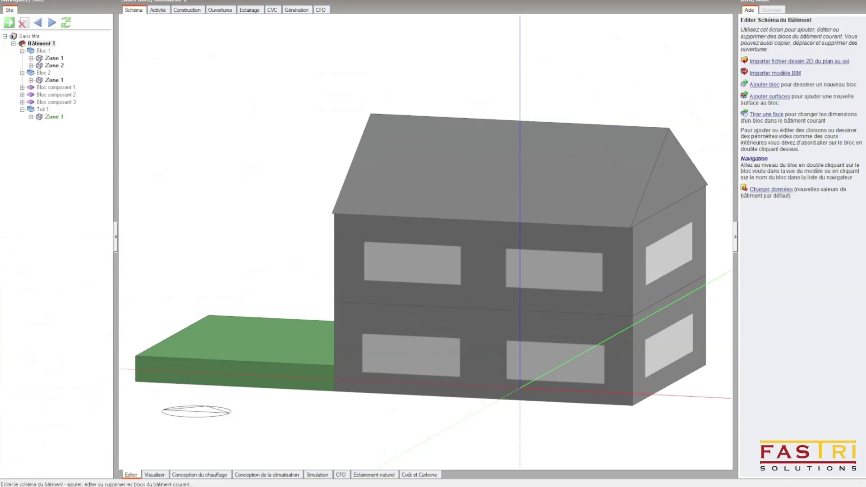
Examine the activity data of Bâtiment 1 and of Bloc 1's Zone 1, including the Bedroom metabolic activity under Repos.
click(159, 9)
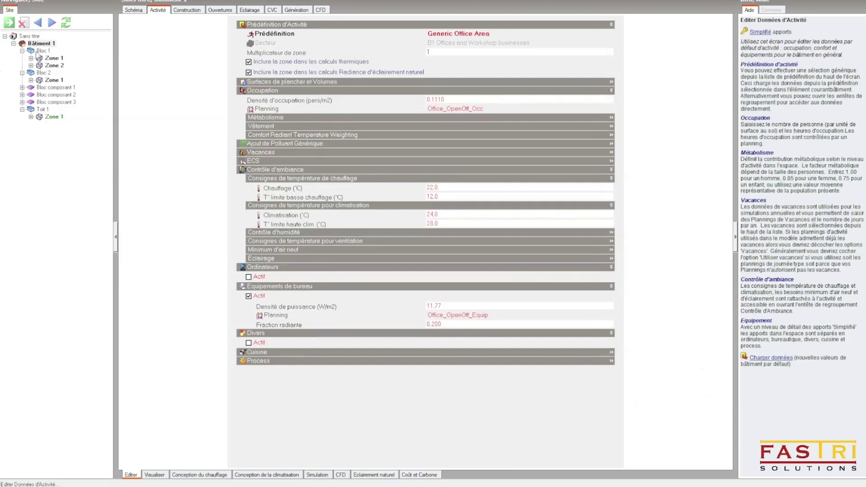
click(54, 58)
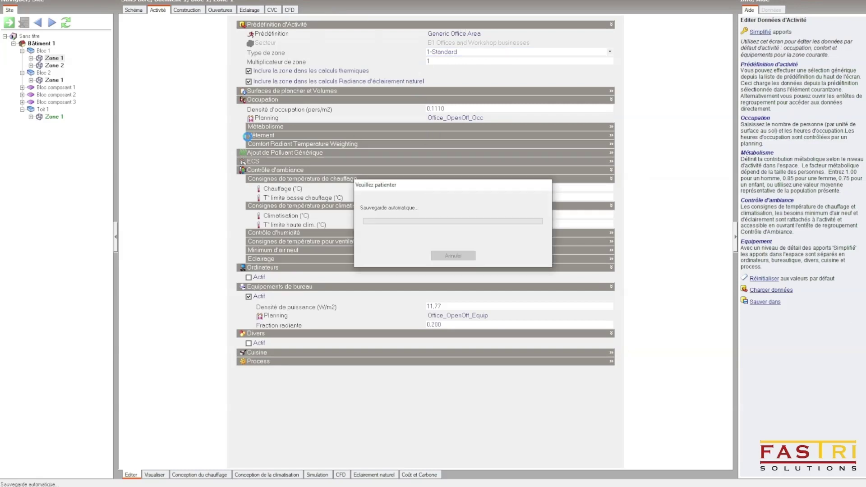
click(472, 127)
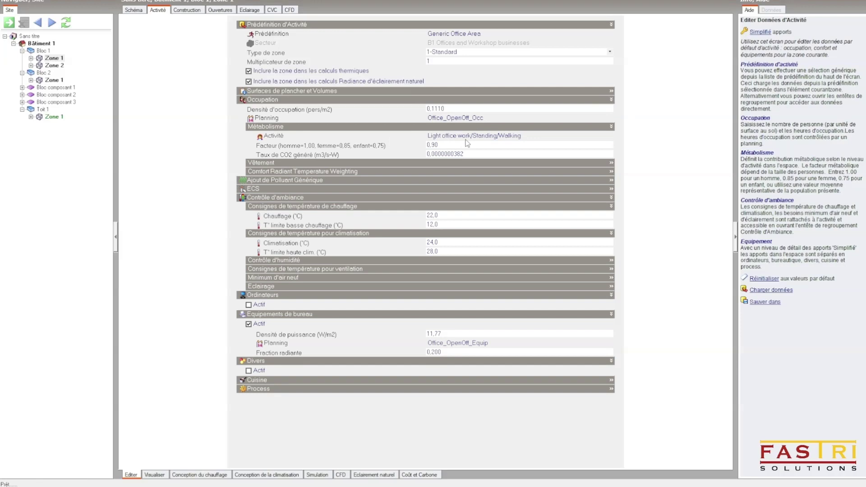
click(469, 136)
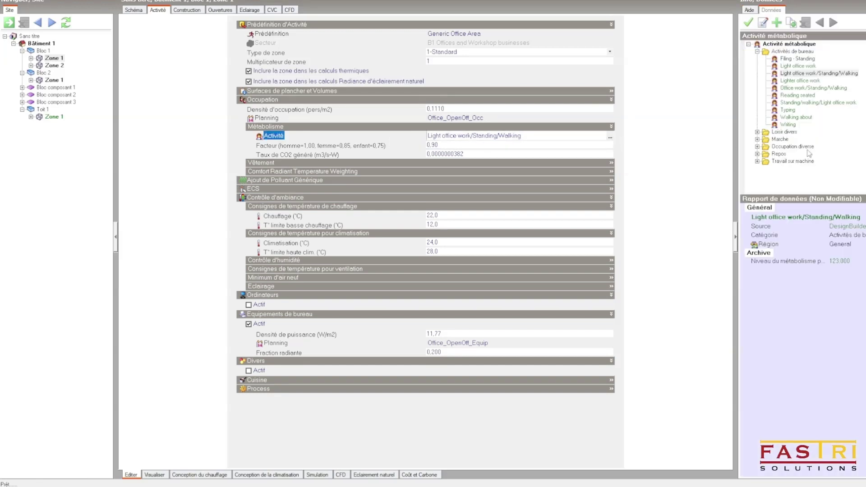
click(758, 155)
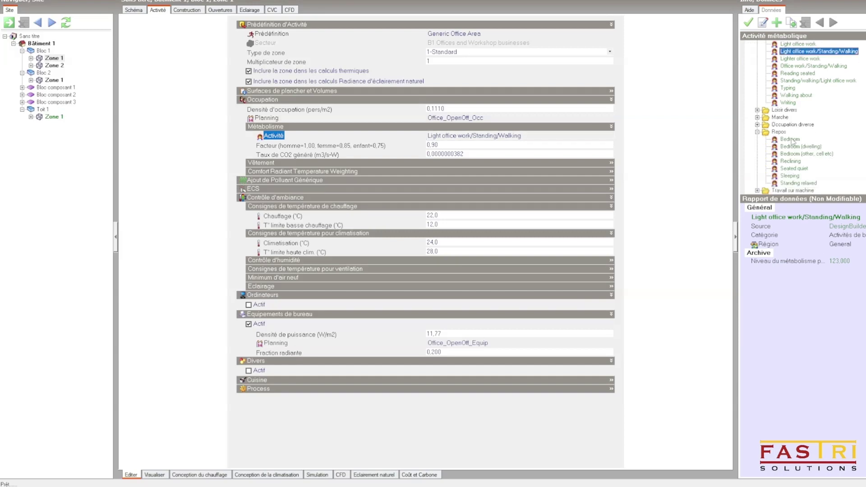
click(791, 139)
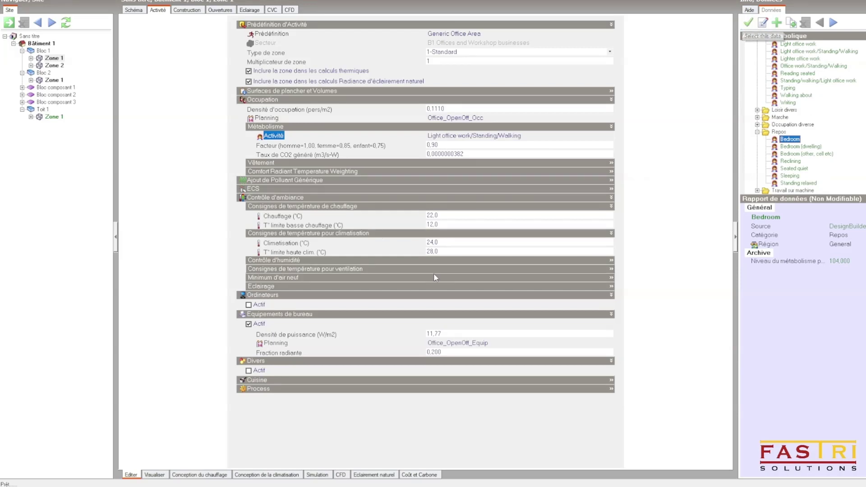
click(428, 224)
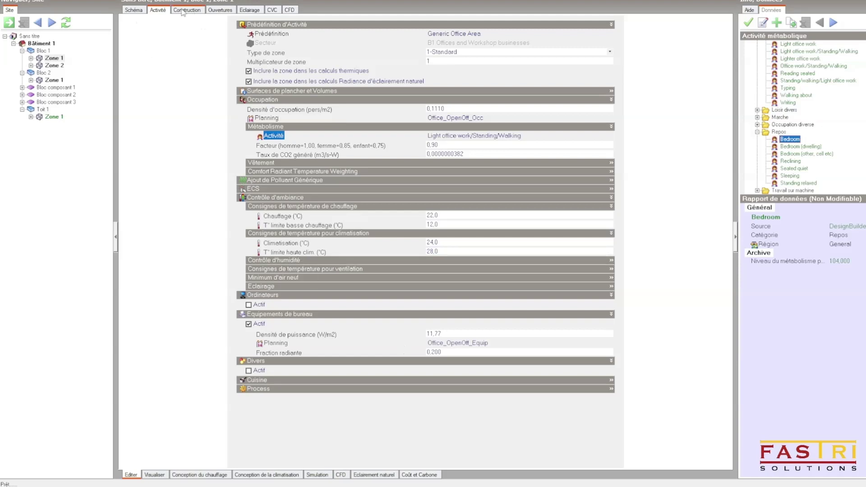
Return to Bâtiment 1 and examine its default constructions and its glazing data, including the shading options.
click(34, 37)
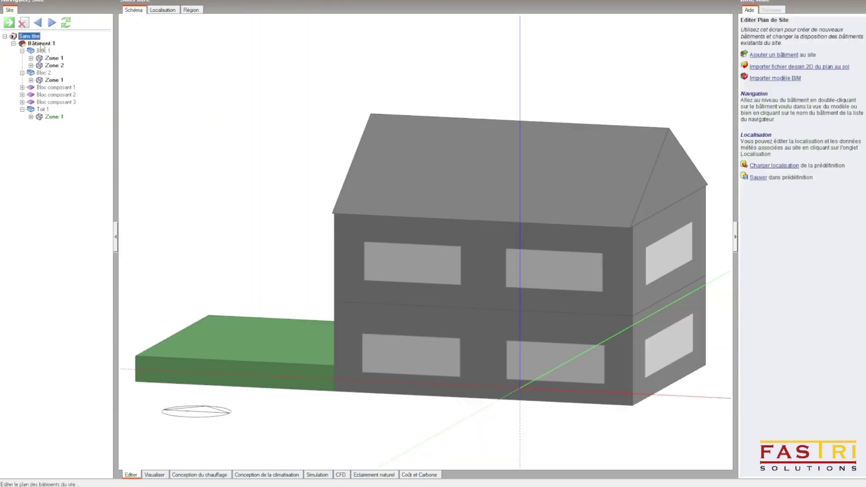
click(41, 43)
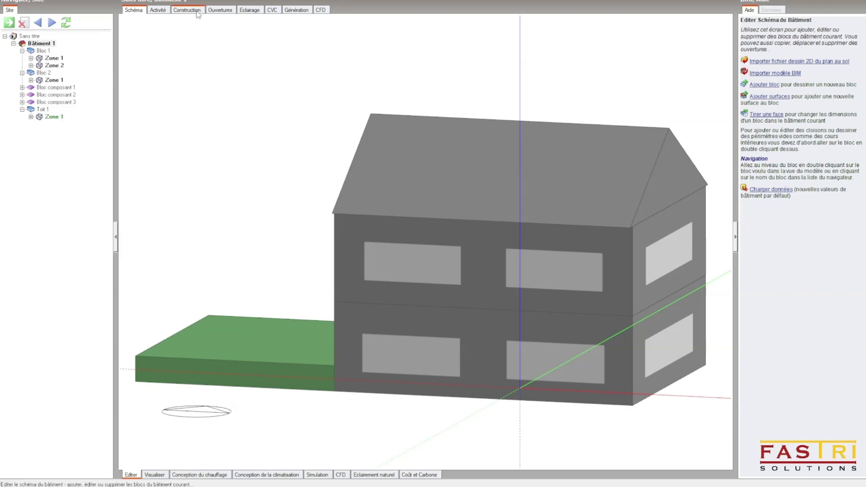
click(197, 13)
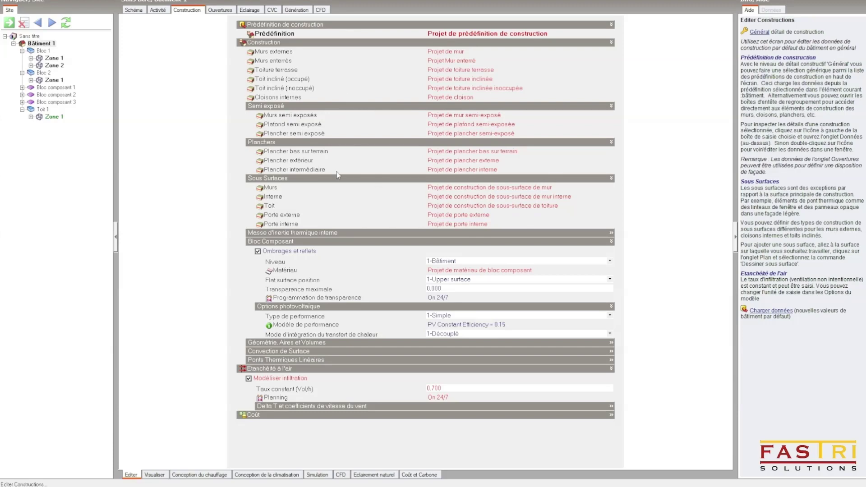
click(220, 11)
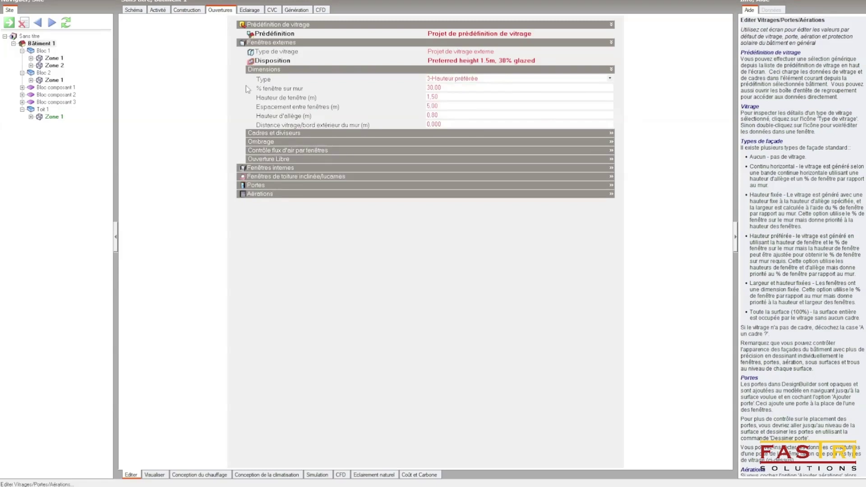
click(283, 142)
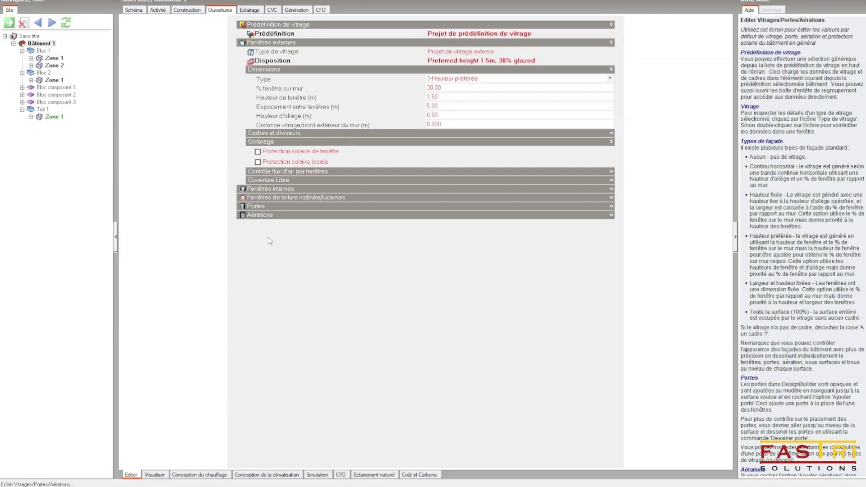
click(196, 12)
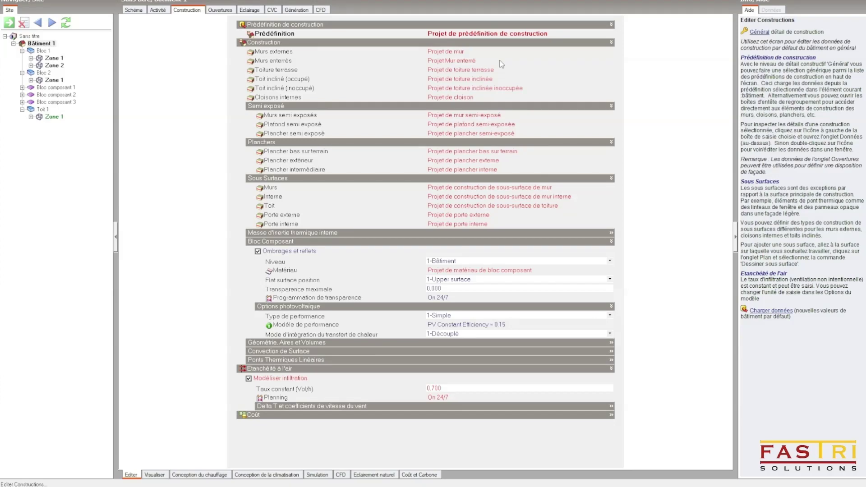
Examine the lighting, CVC and CFD data of Bâtiment 1, and return to its construction and openings data.
click(256, 11)
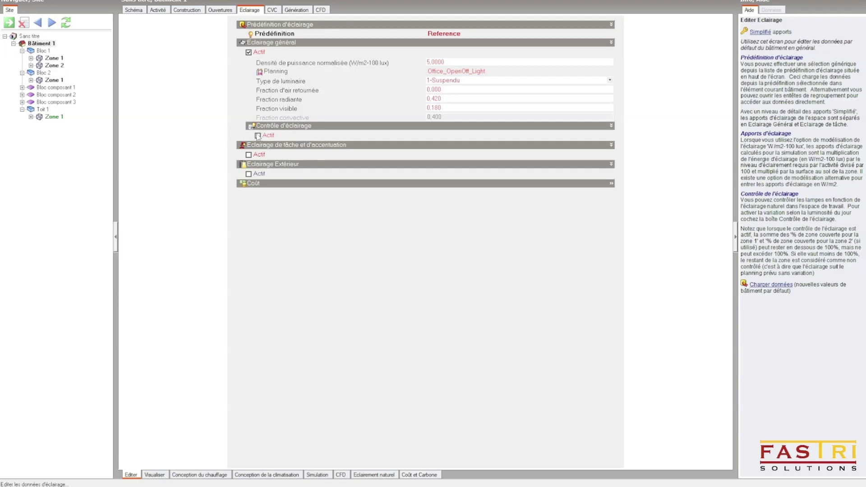
click(273, 10)
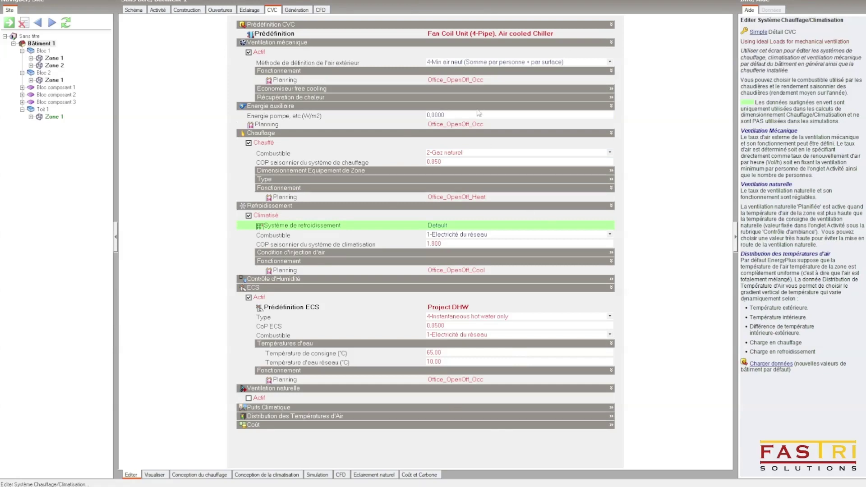
click(494, 116)
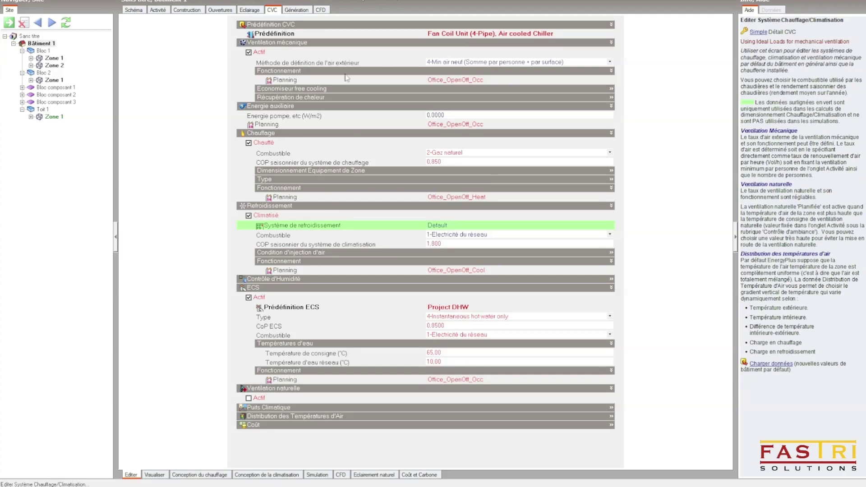
click(322, 10)
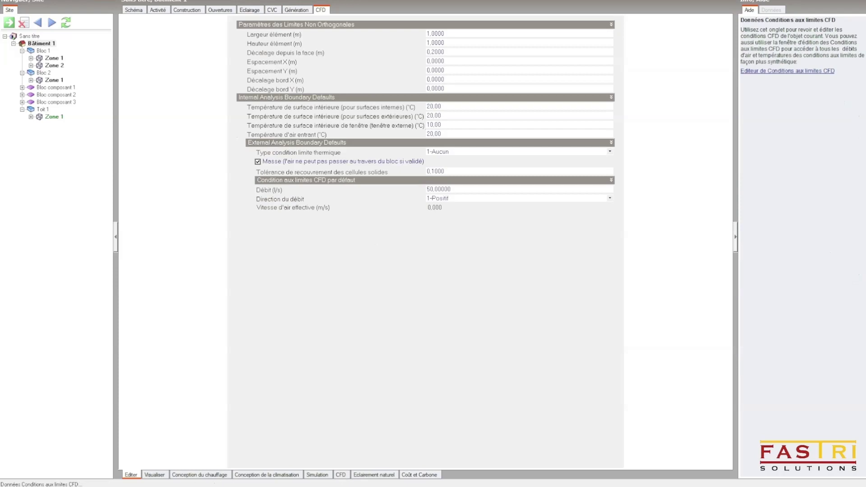
click(186, 10)
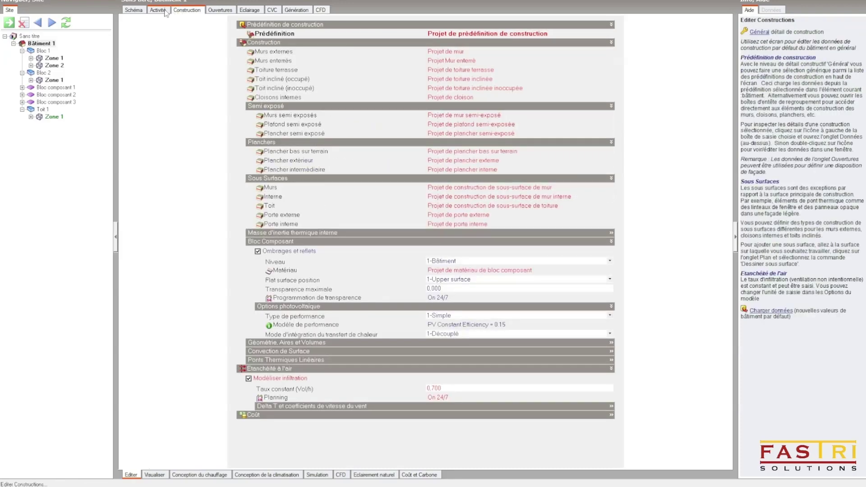
click(221, 10)
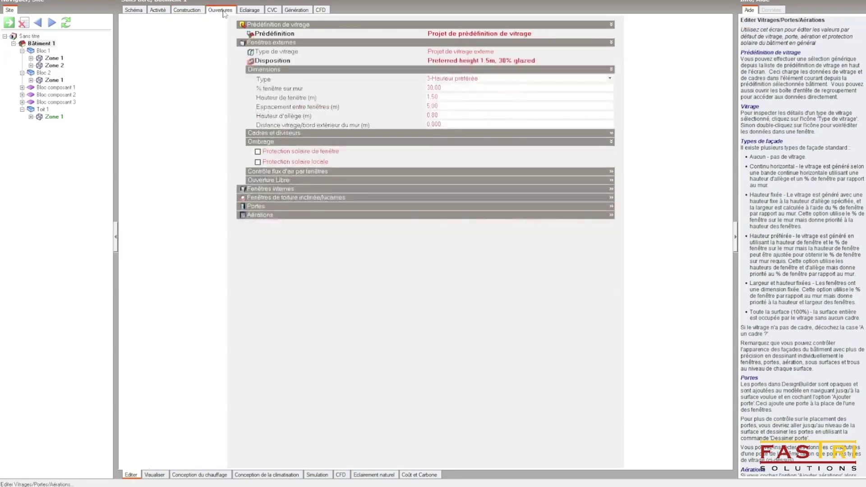